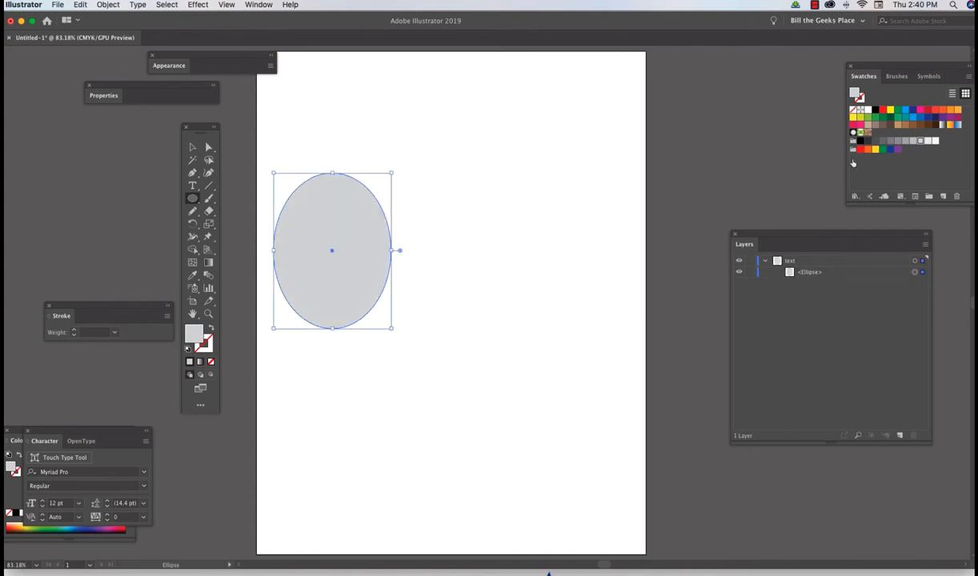
Give the ellipse a black outline with no fill and copy it twice horizontally to form a row of three
click(876, 110)
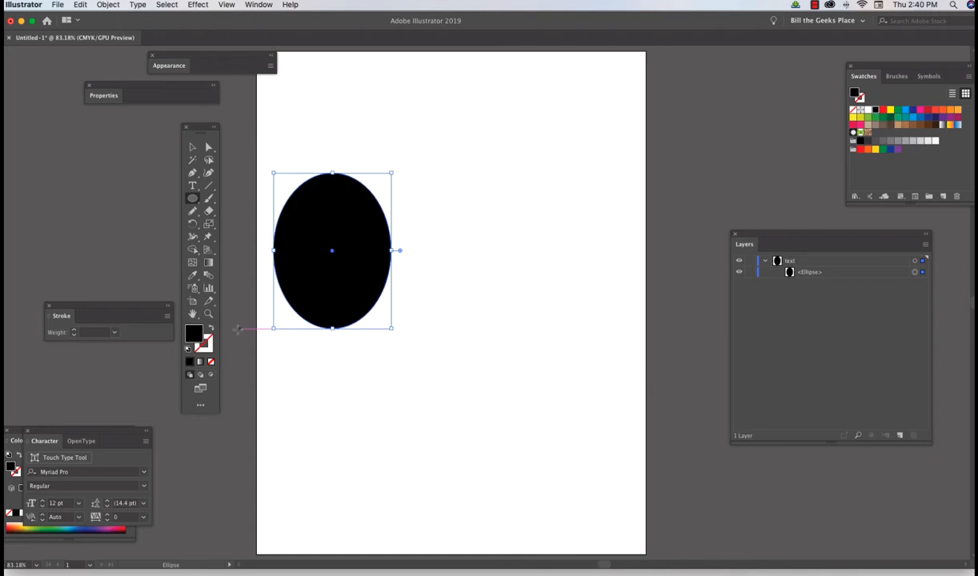
click(211, 330)
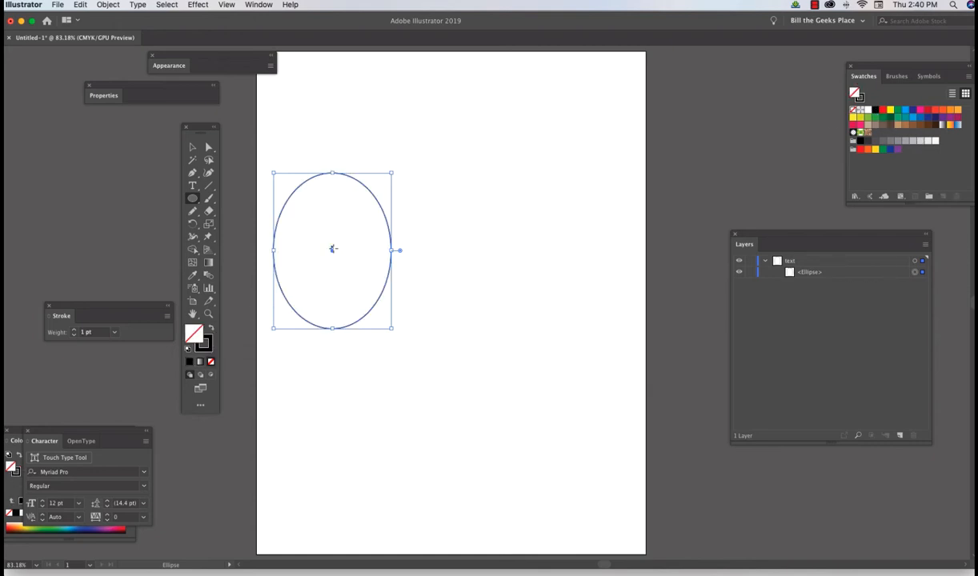
click(189, 144)
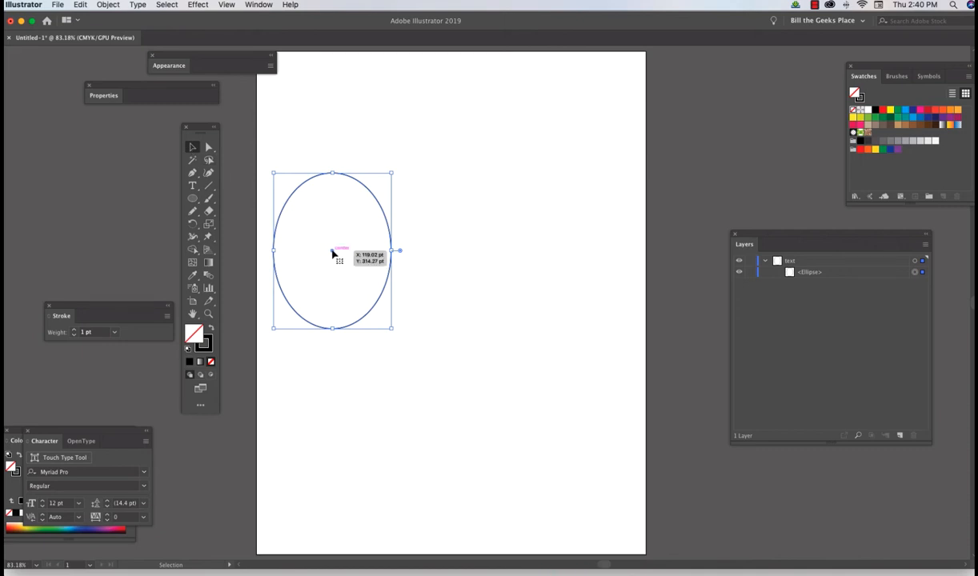
drag(333, 253, 581, 255)
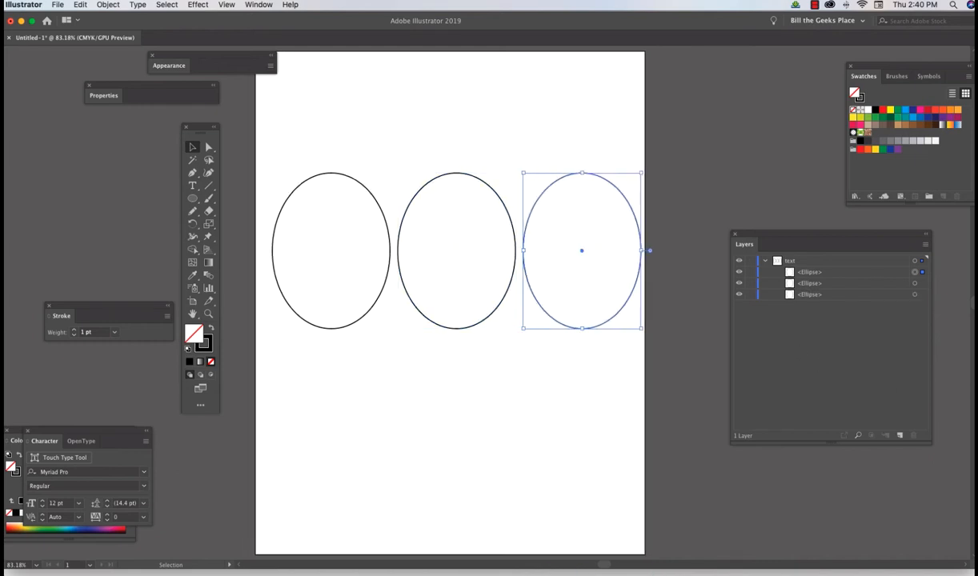
Switch to TextEdit, copy the highlighted Ireland article text, minimise the document, and return to Illustrator with nothing selected
key(super+Tab)
drag(798, 62, 726, 60)
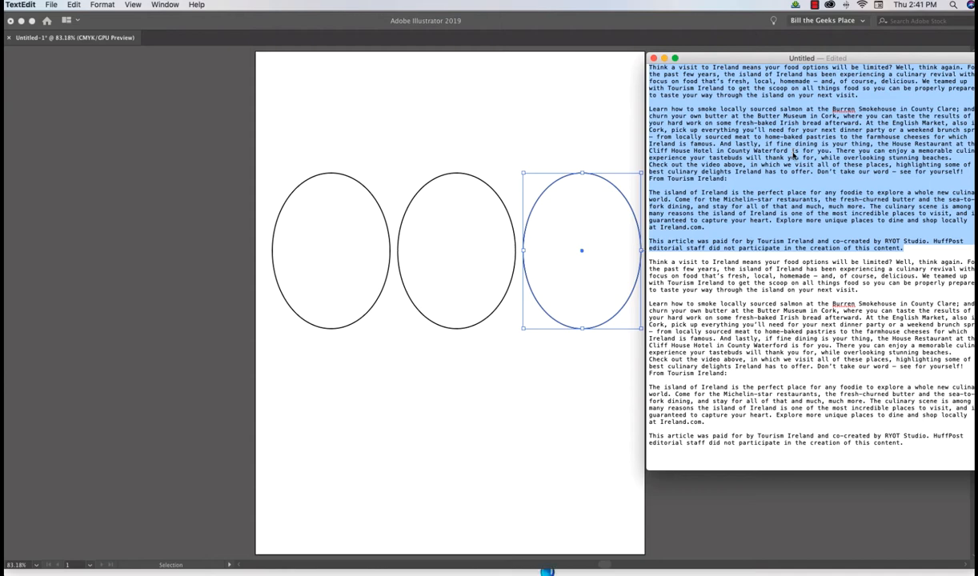
right_click(794, 151)
click(814, 195)
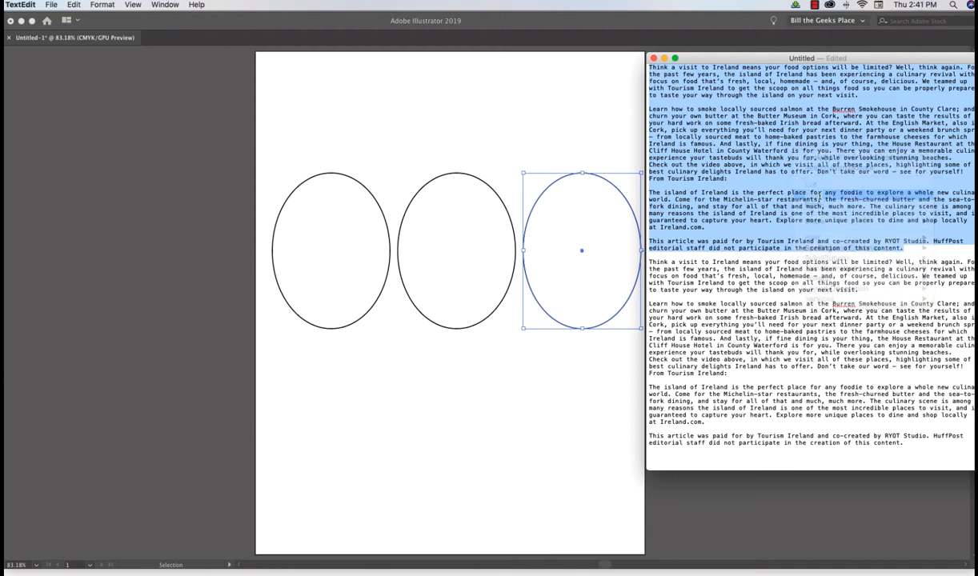
click(664, 58)
click(304, 28)
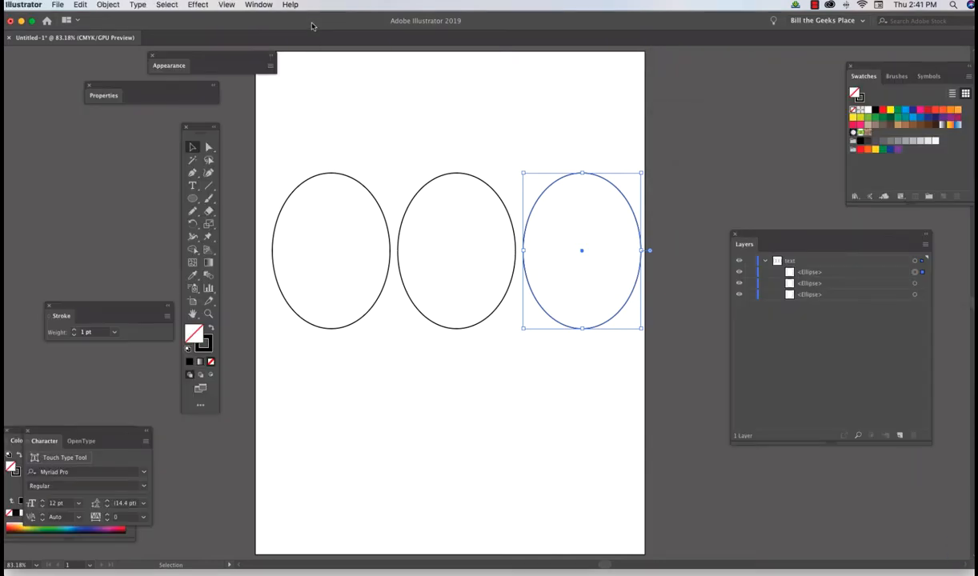
click(692, 152)
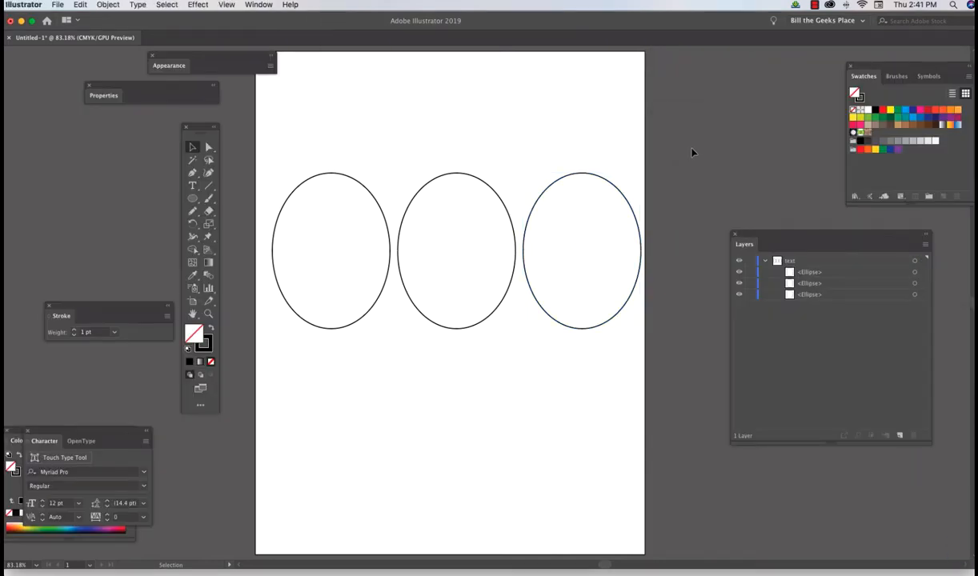
Activate the Area Type tool for filling the ellipses with text
click(193, 188)
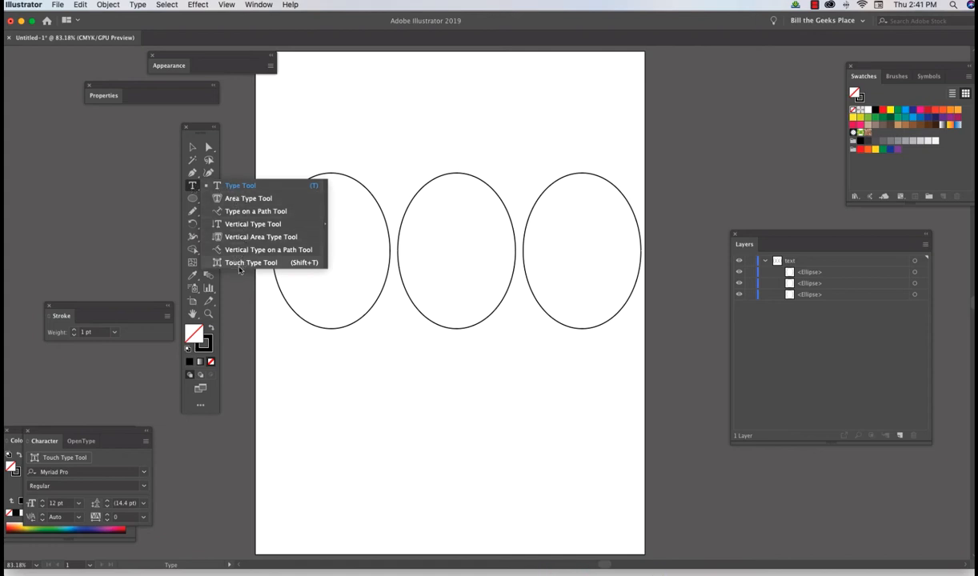
click(239, 198)
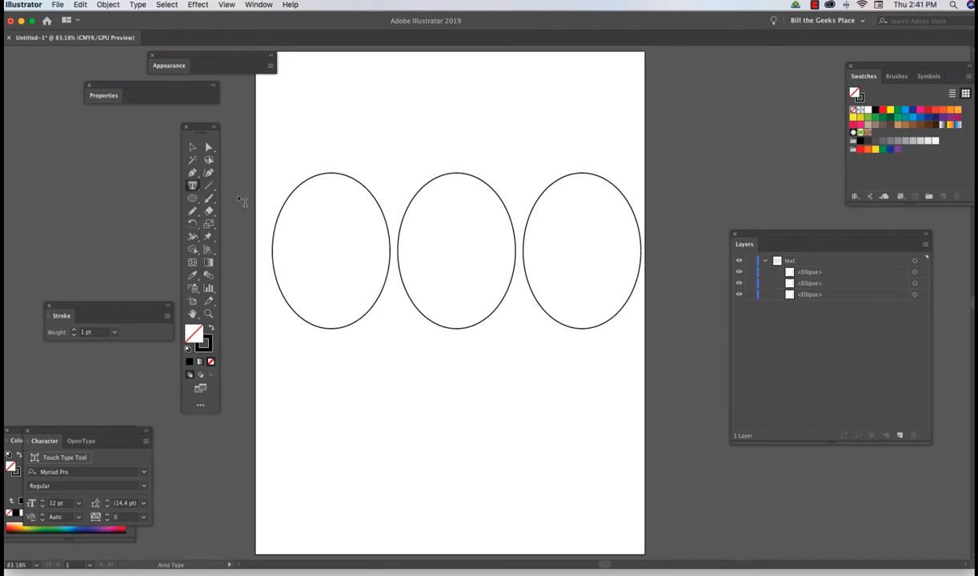
click(201, 407)
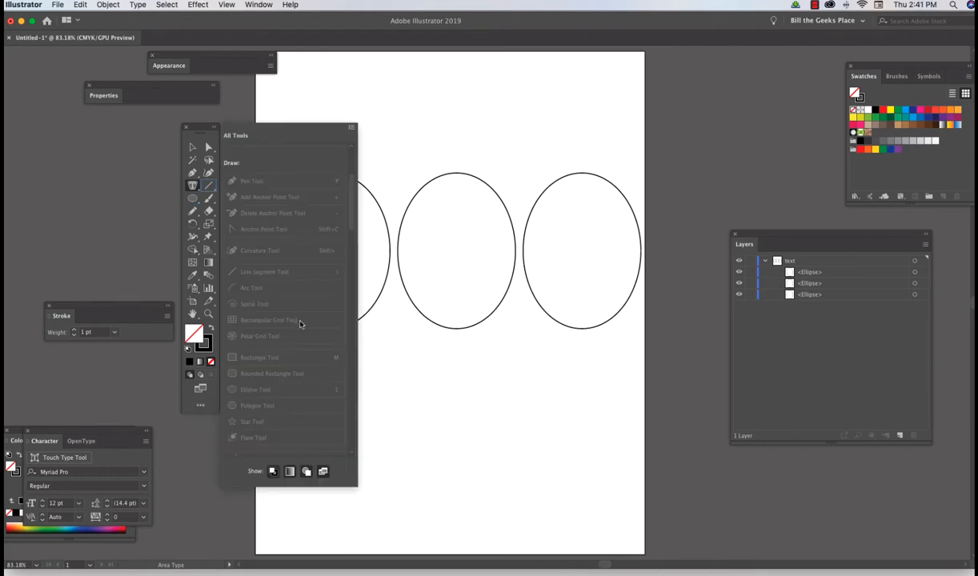
scroll(286, 306, down, 10)
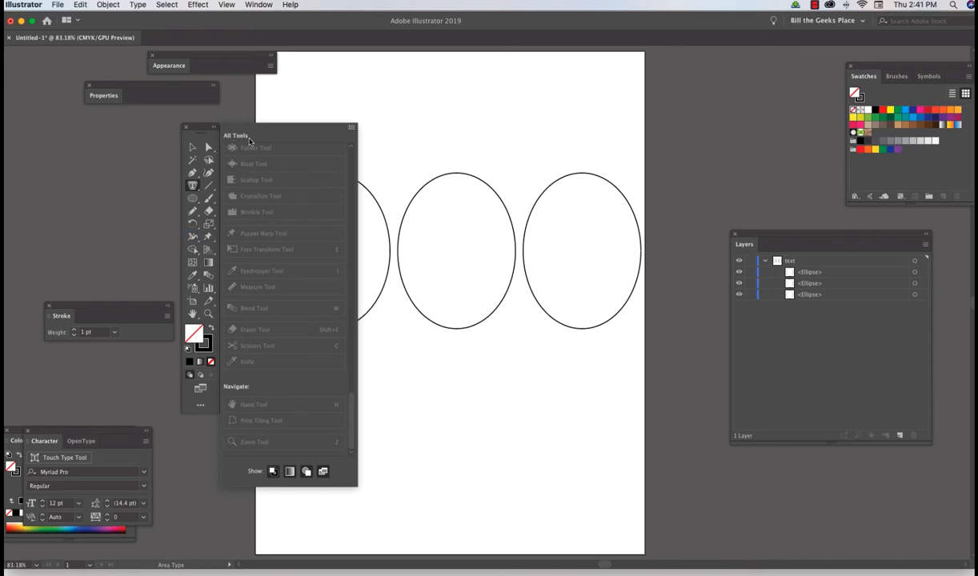
click(179, 133)
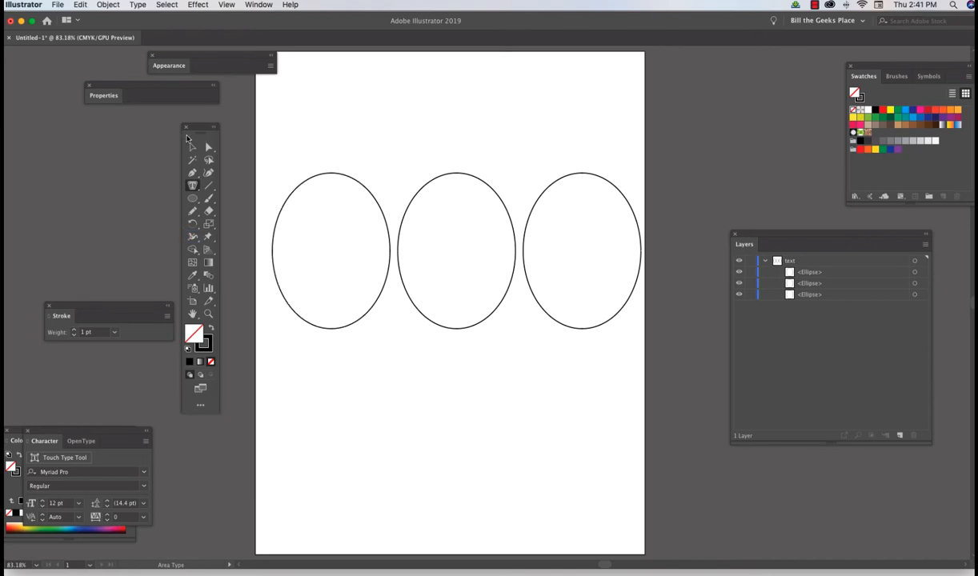
Detach the group of type tools as a floating toolbar and place it above the middle ellipse
click(193, 186)
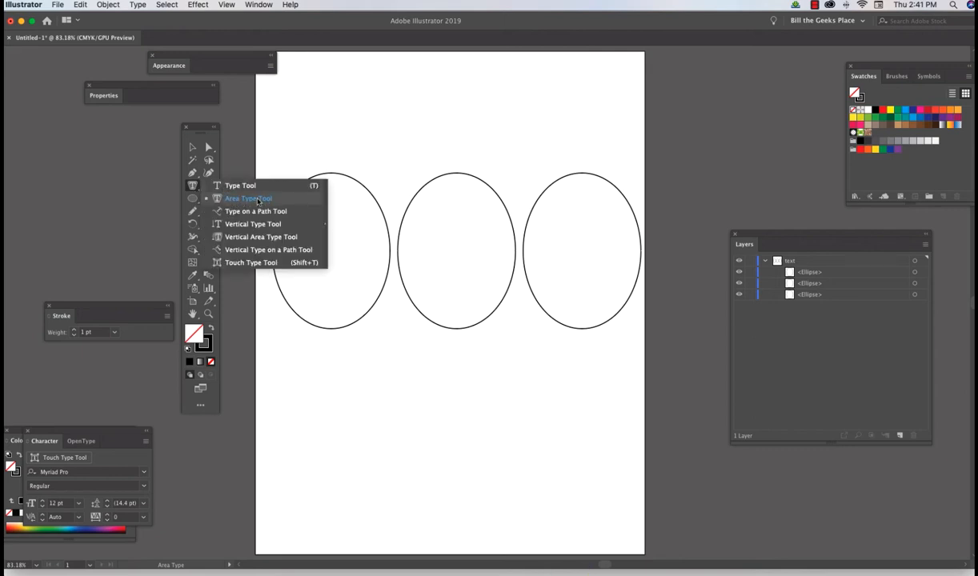
click(325, 228)
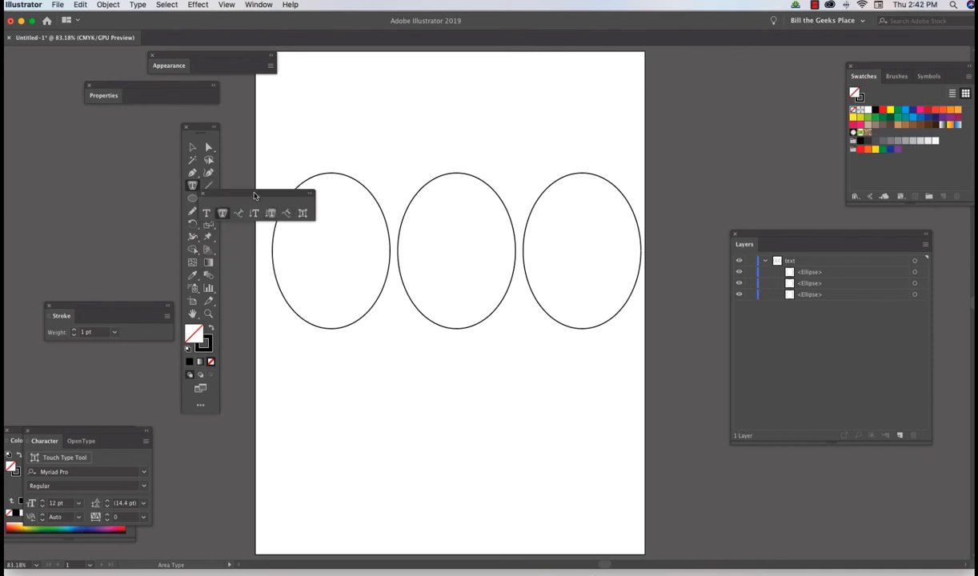
drag(253, 196, 491, 71)
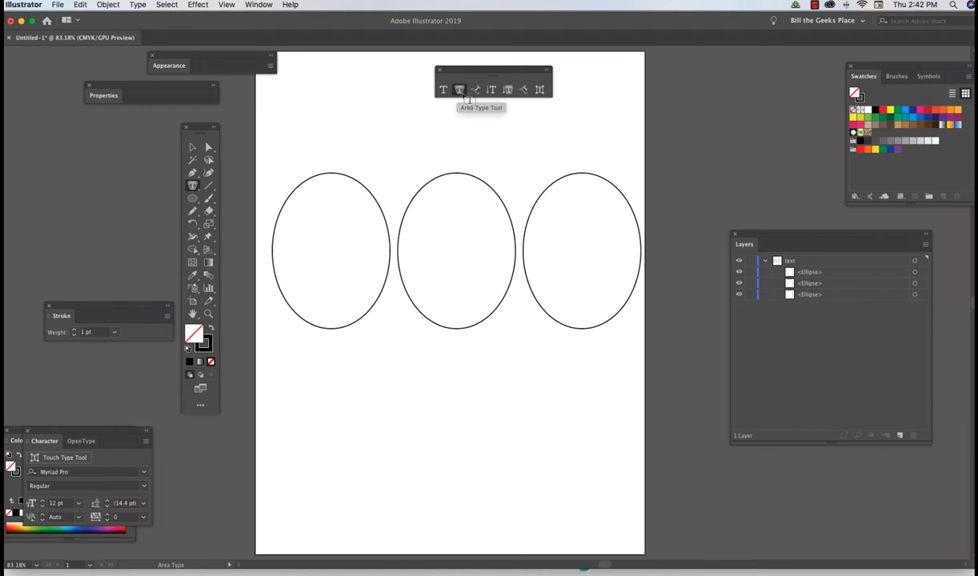
Turn the left ellipse into an area type shape and paste the copied article text into it
click(311, 186)
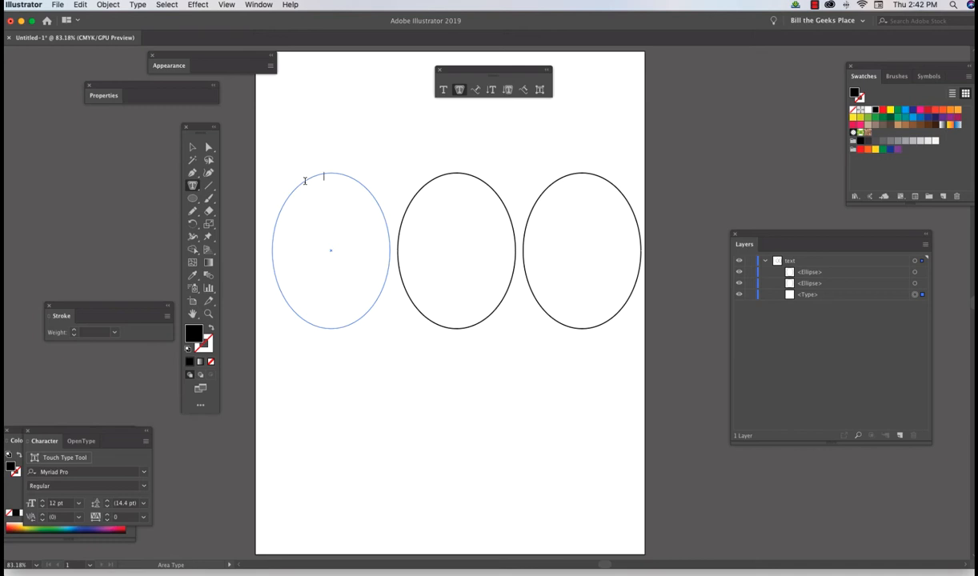
key(super+v)
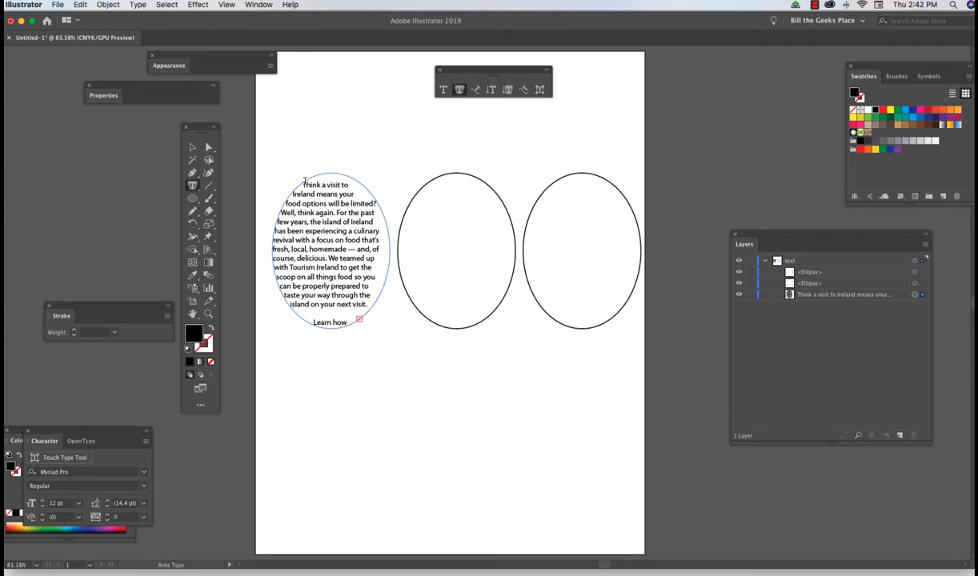
Turn the middle ellipse into an area type shape and thread the left ellipse's overflow text into it
click(429, 194)
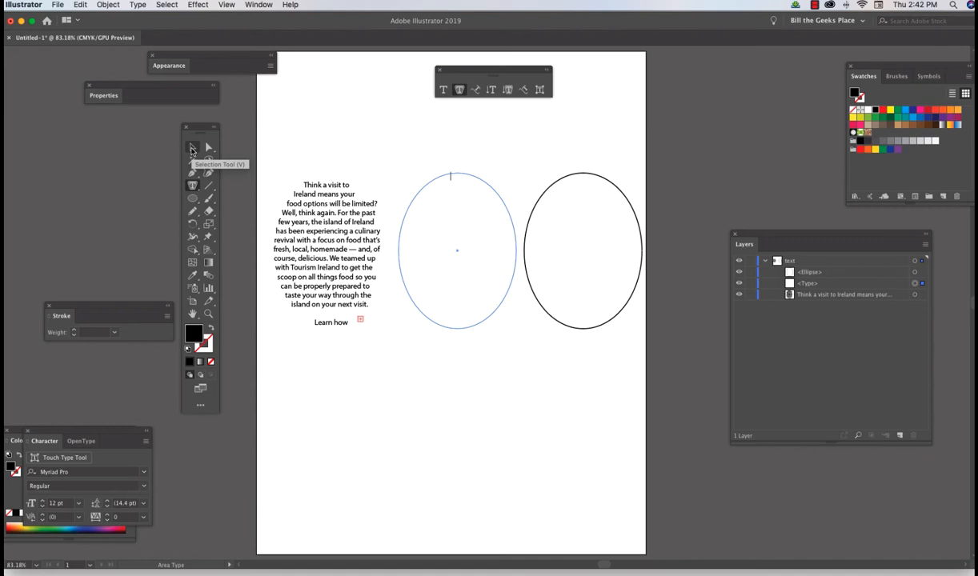
click(191, 149)
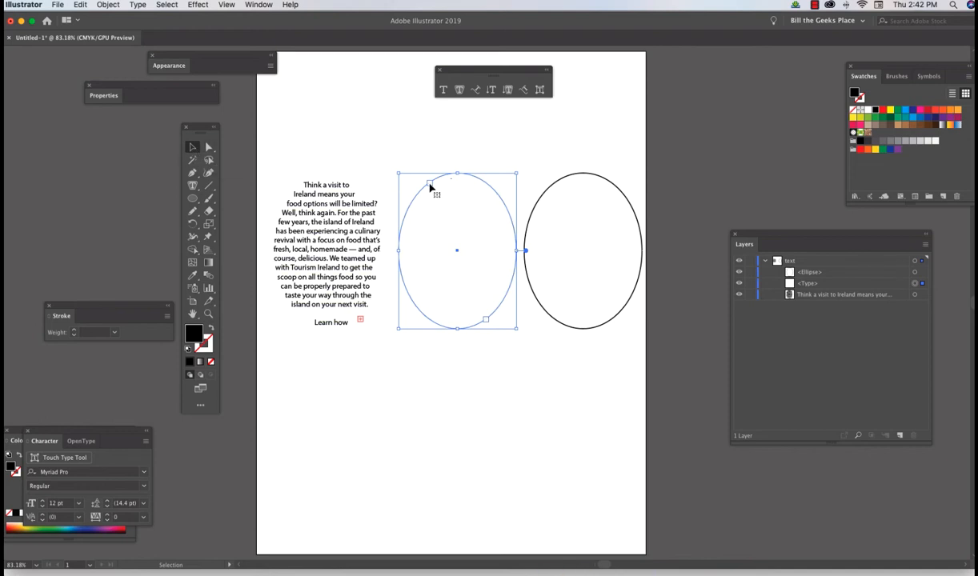
key(t)
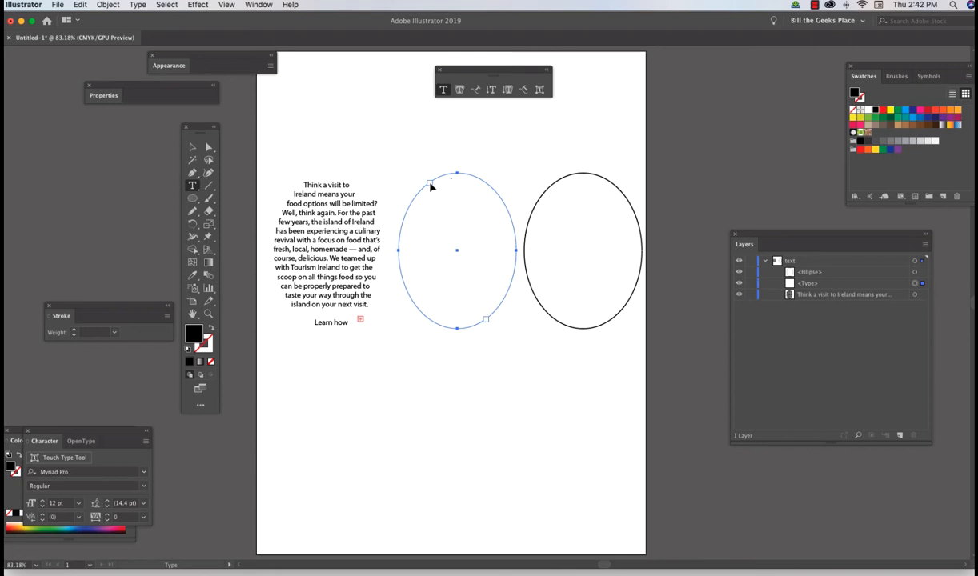
click(359, 321)
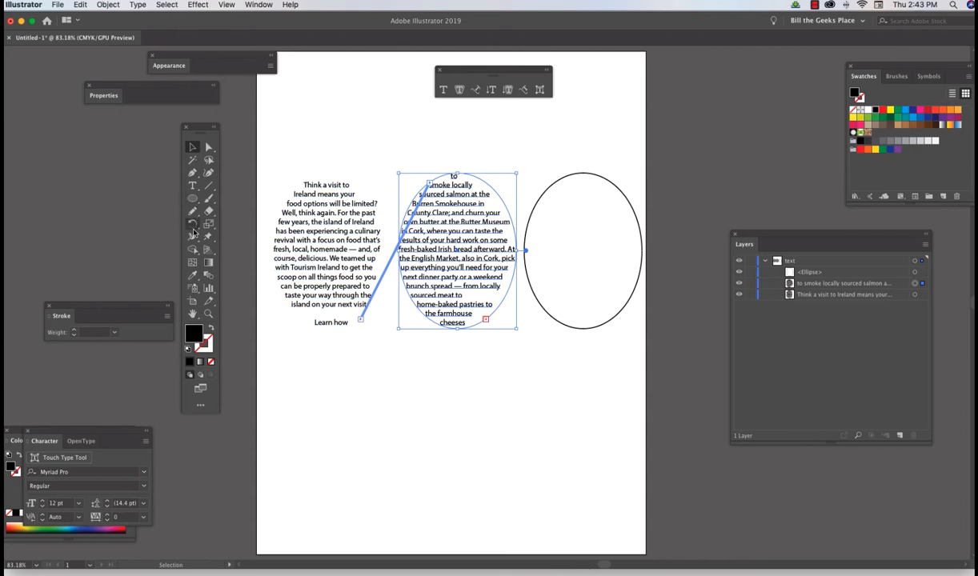
Turn the right ellipse into an area type shape and thread the middle ellipse's overflow text into it
click(194, 188)
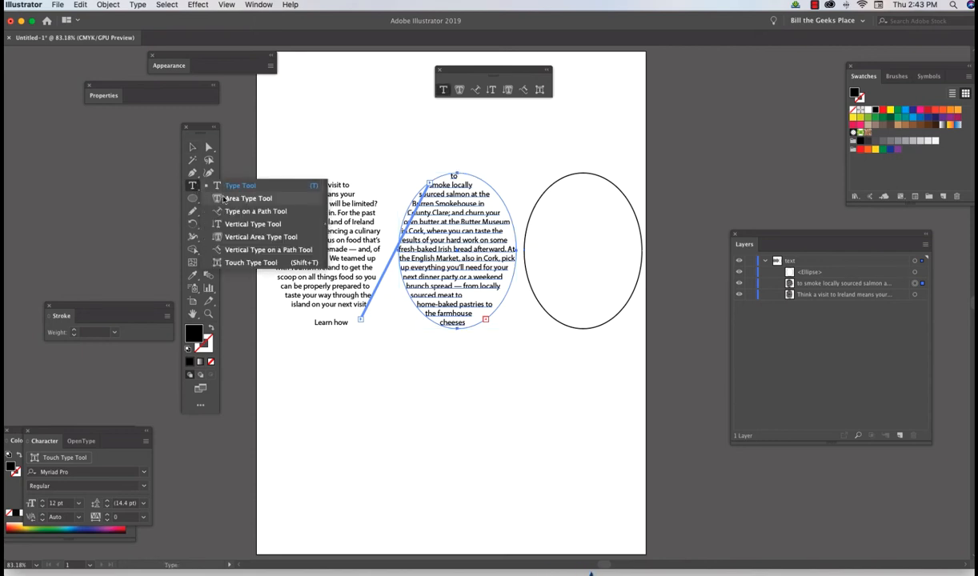
click(226, 198)
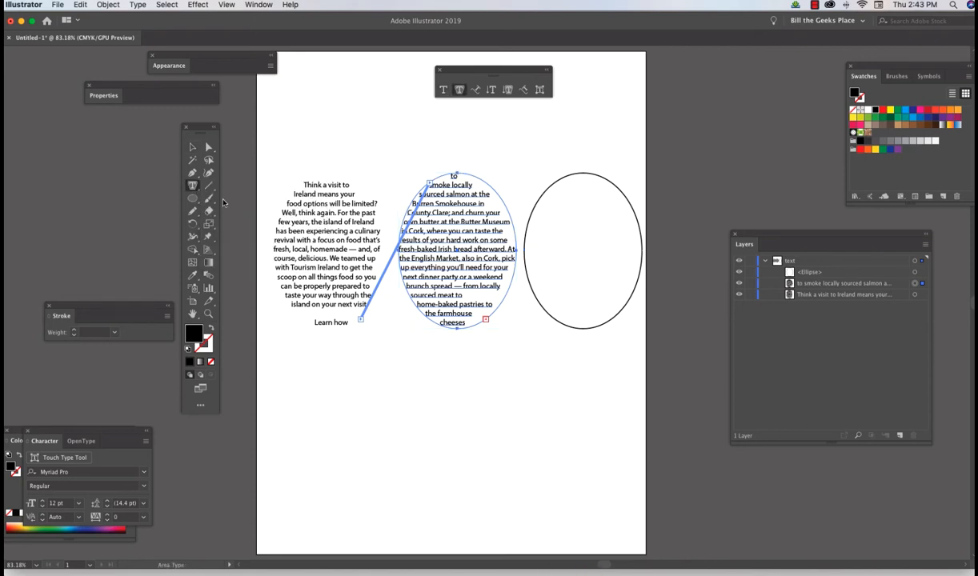
click(555, 183)
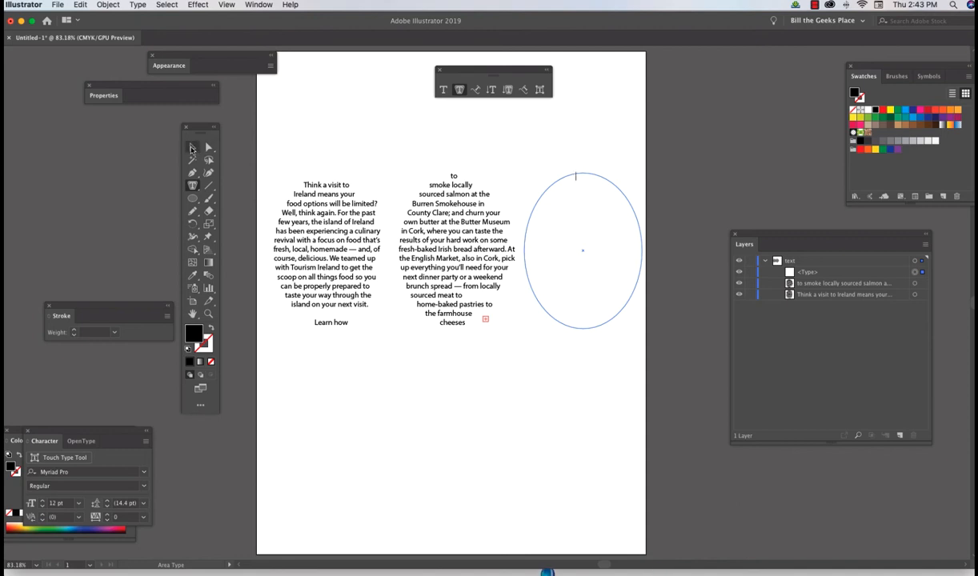
click(192, 148)
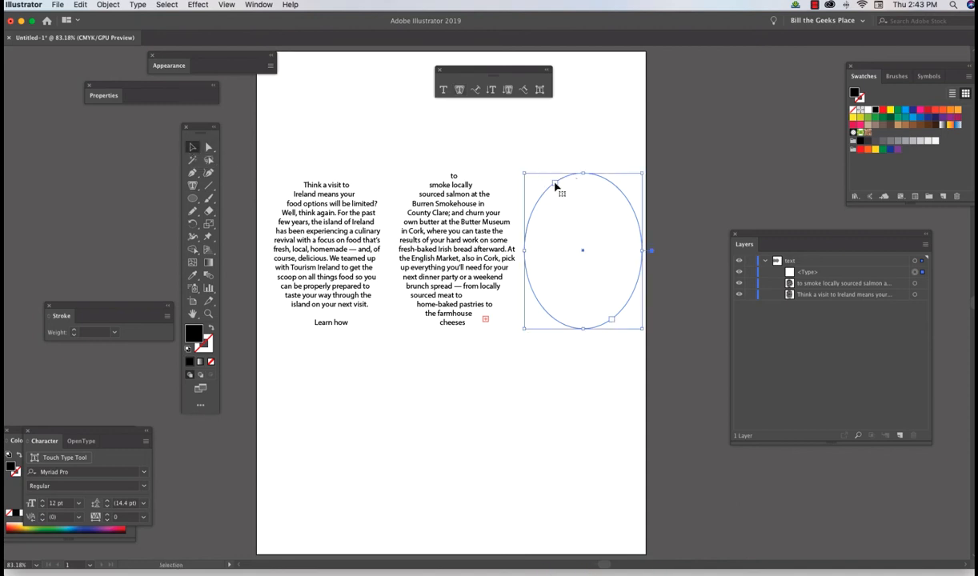
key(t)
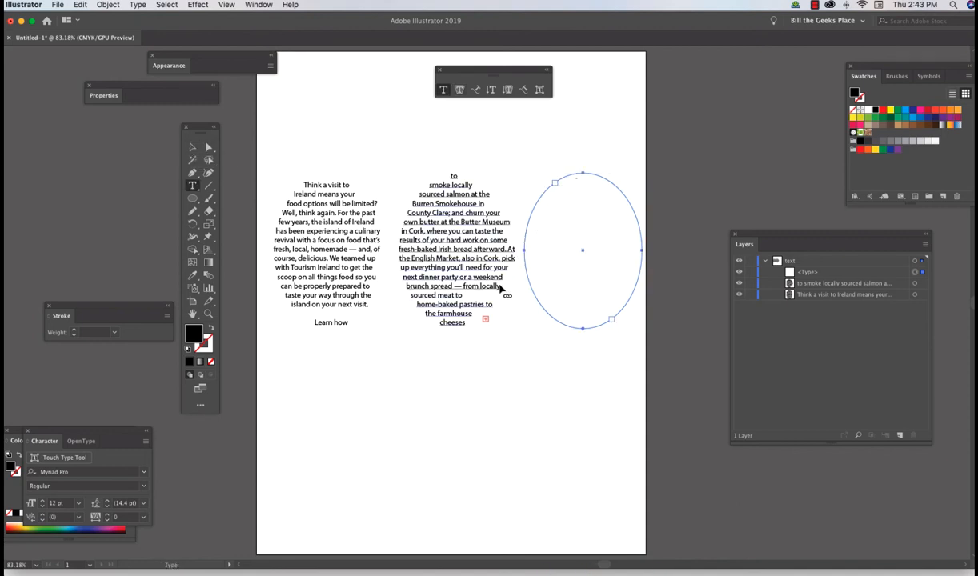
click(485, 320)
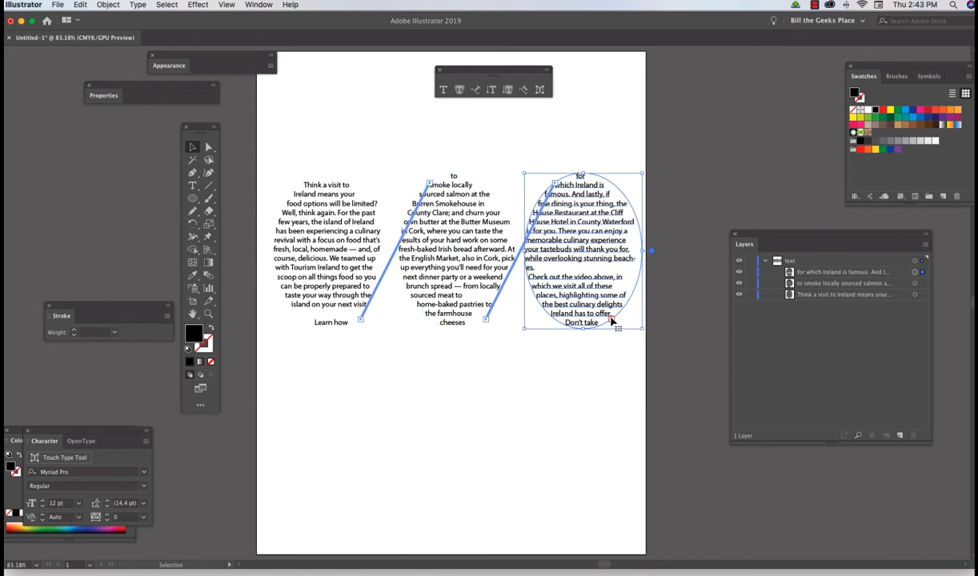
Stretch the left, middle and right text ellipses downward to roughly equal heights to make room for the overflow text
click(311, 256)
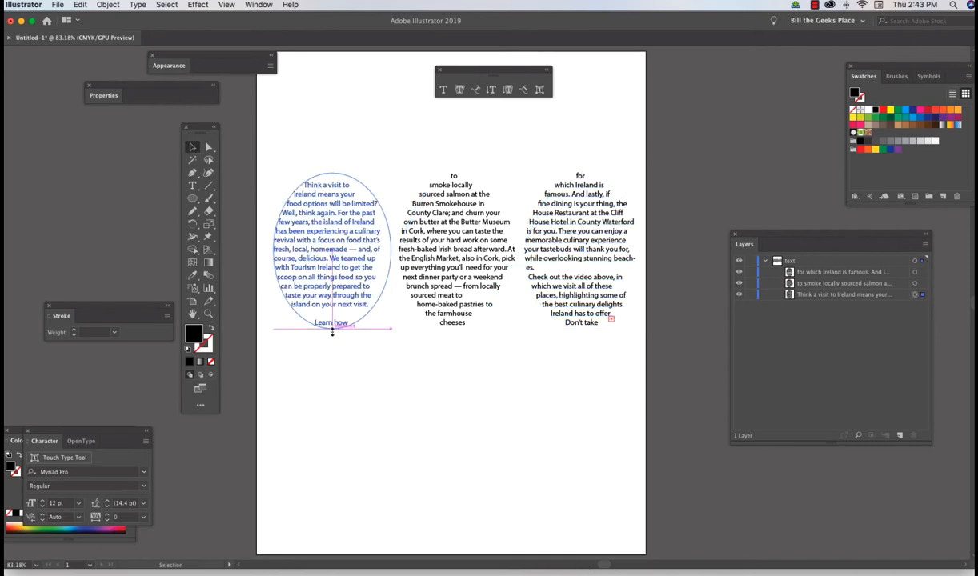
drag(332, 331, 332, 397)
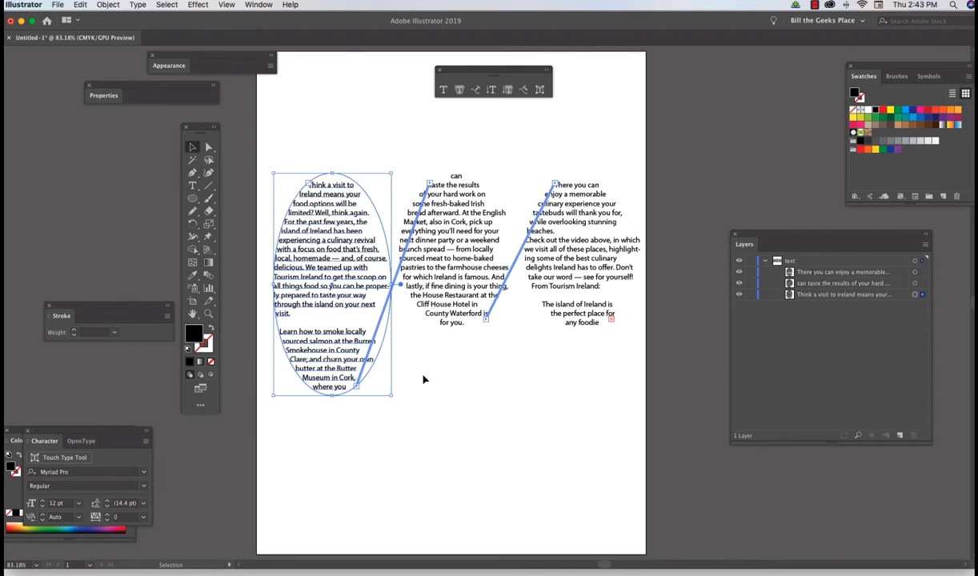
click(436, 315)
drag(457, 340, 457, 391)
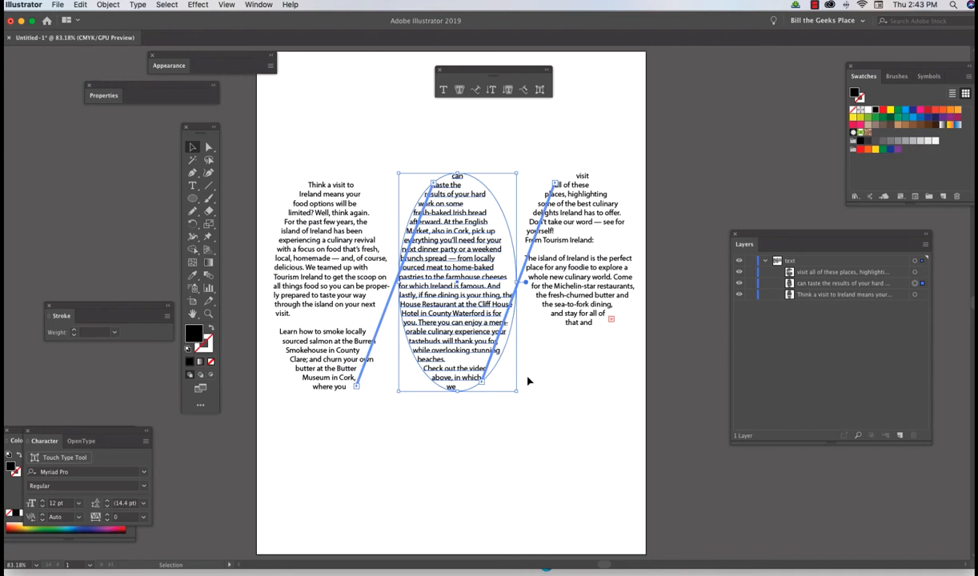
click(583, 331)
drag(582, 331, 582, 398)
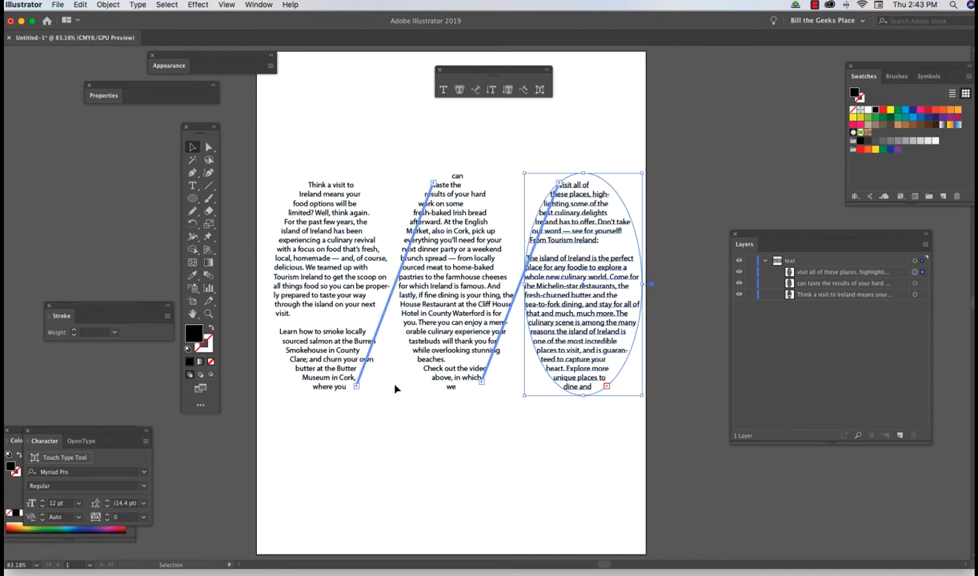
Stretch the left and middle text ellipses further downward to roughly equal heights to fit the rest of the article
click(333, 392)
drag(332, 398, 340, 453)
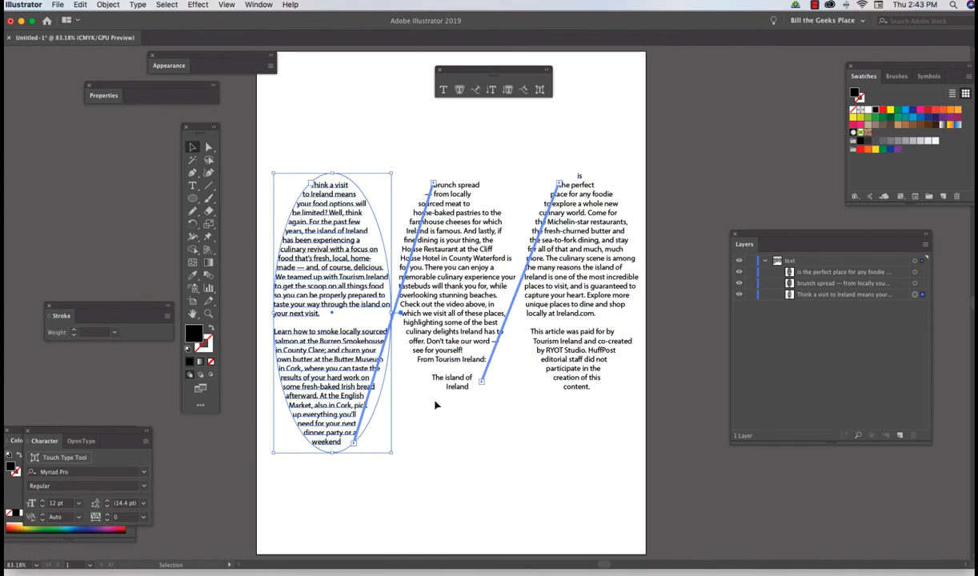
click(457, 389)
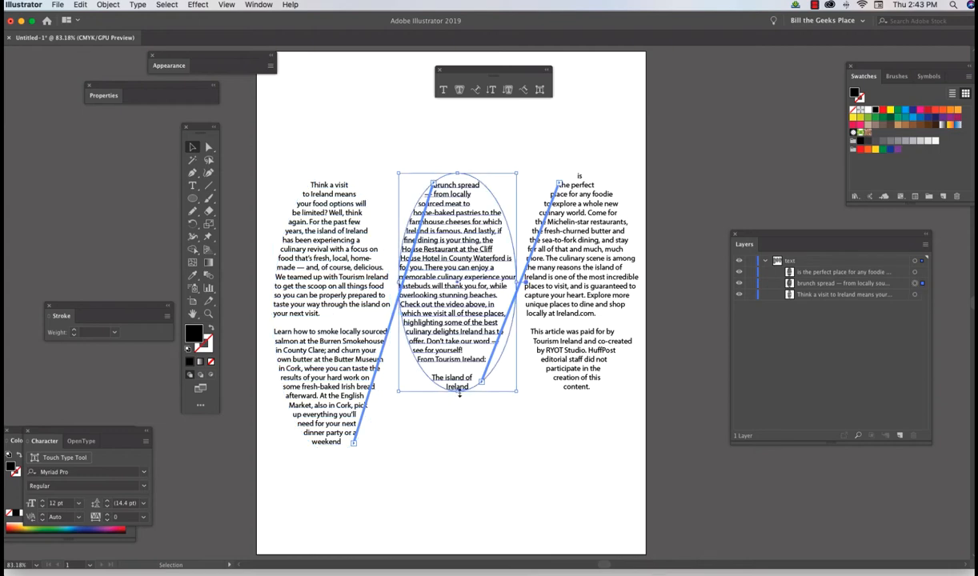
drag(459, 392, 458, 449)
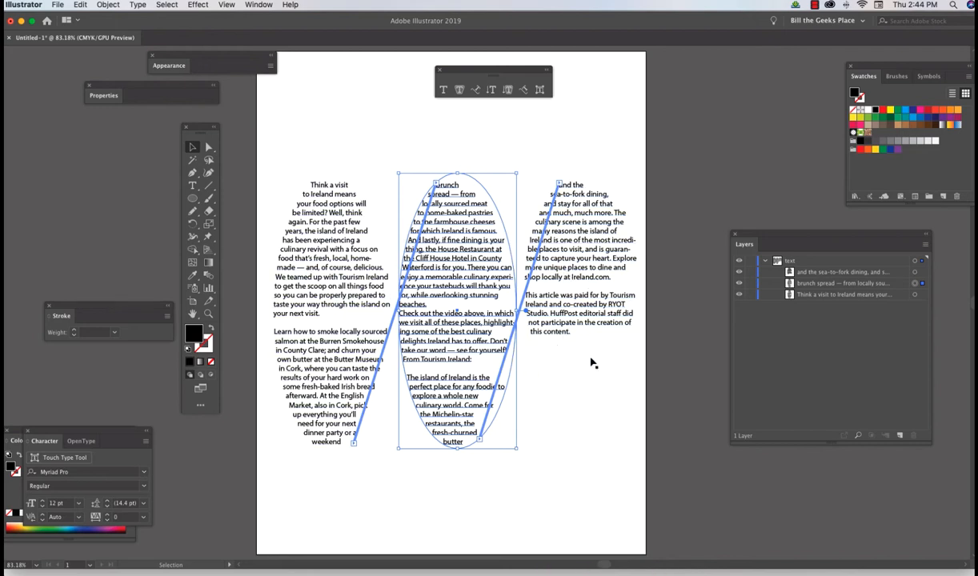
Select all three threaded text ellipses on the artboard and delete them
click(193, 201)
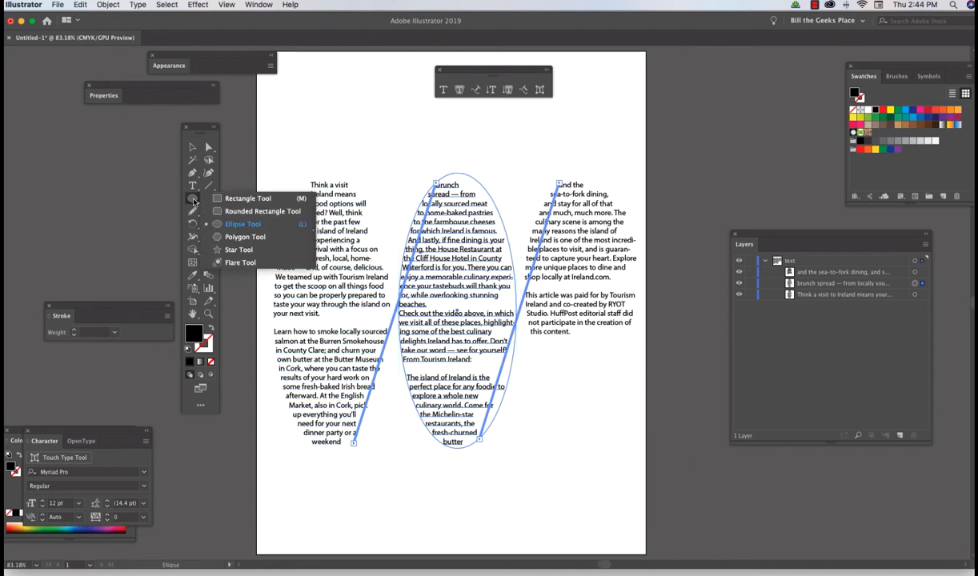
click(193, 148)
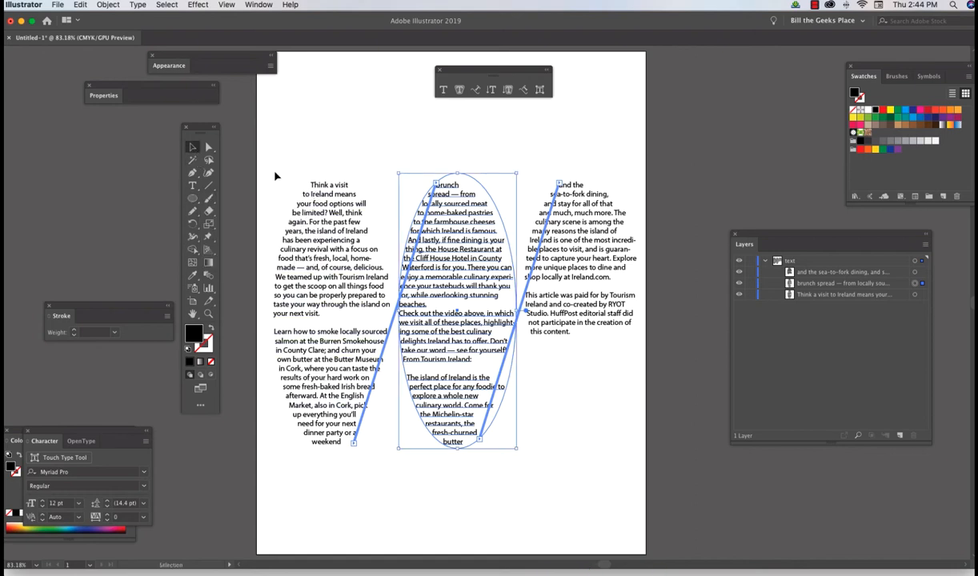
drag(273, 171, 652, 456)
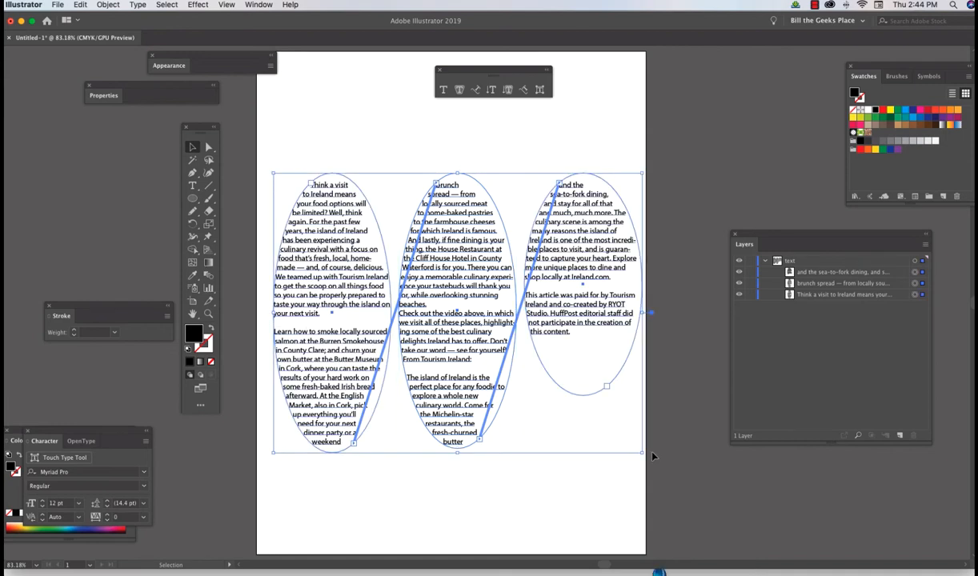
key(Delete)
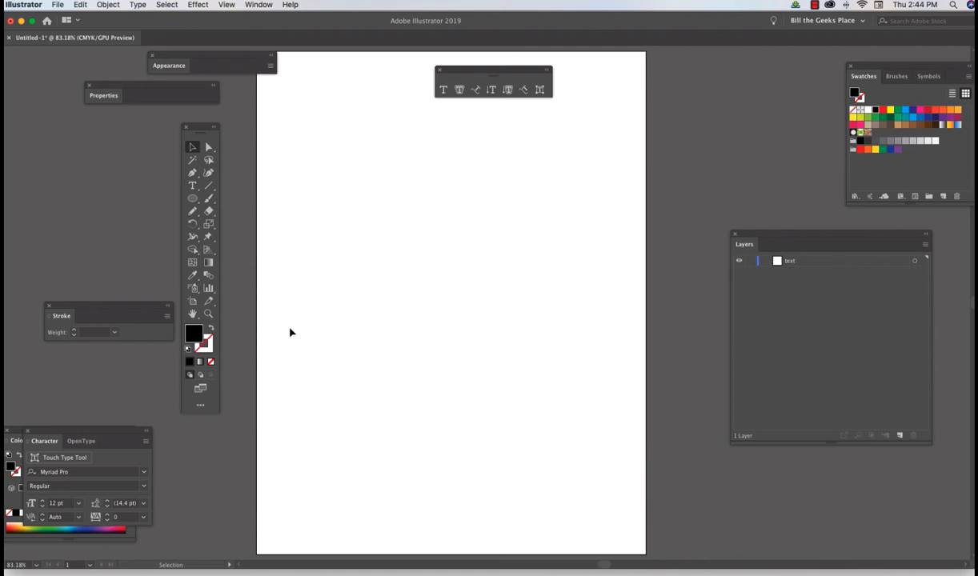
Set the font family for new type to Impact, keeping the Character settings beside the artboard
click(192, 185)
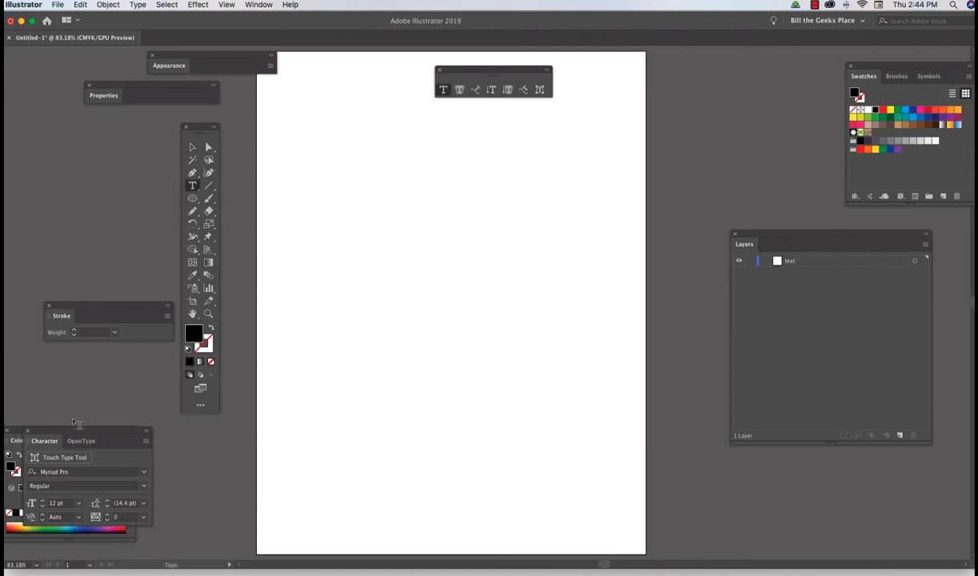
drag(45, 441, 406, 157)
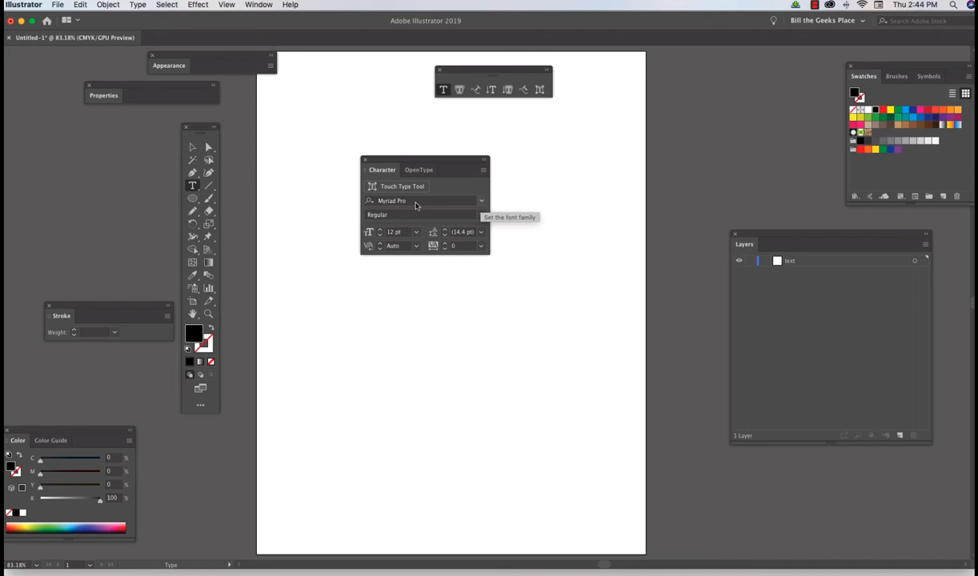
click(384, 201)
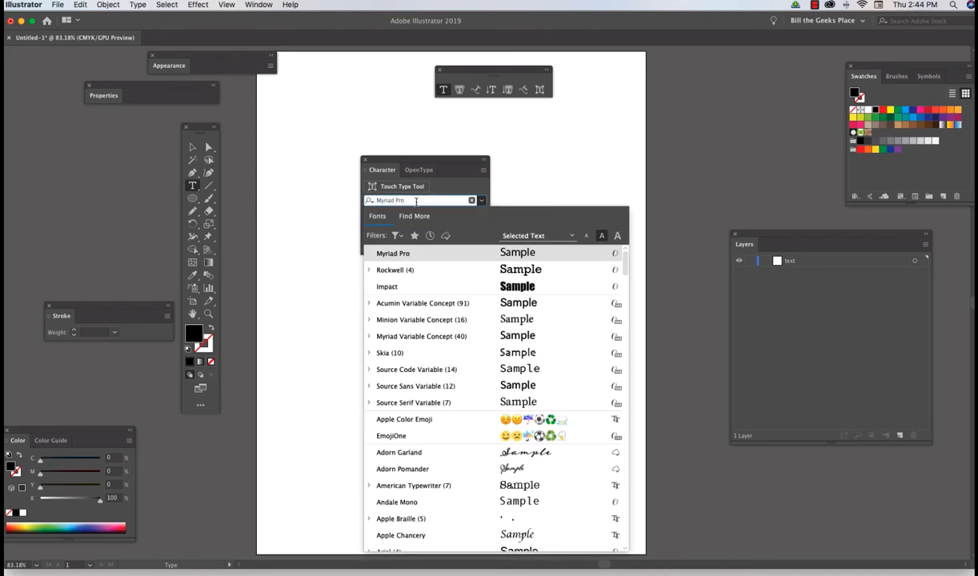
key(BackSpace)
key(BackSpace)
key(BackSpace)
key(BackSpace)
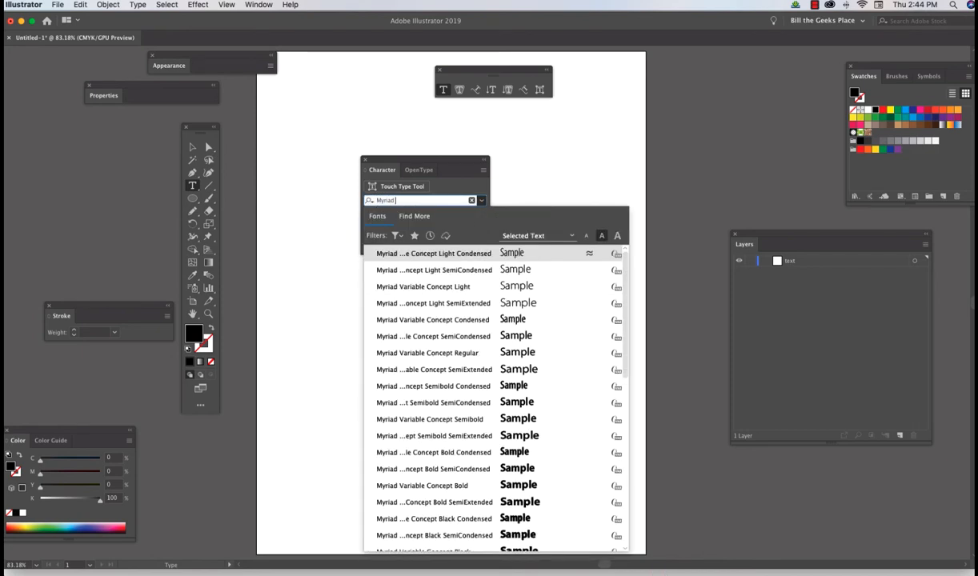
key(BackSpace)
key(BackSpace)
key(BackSpace)
key(BackSpace)
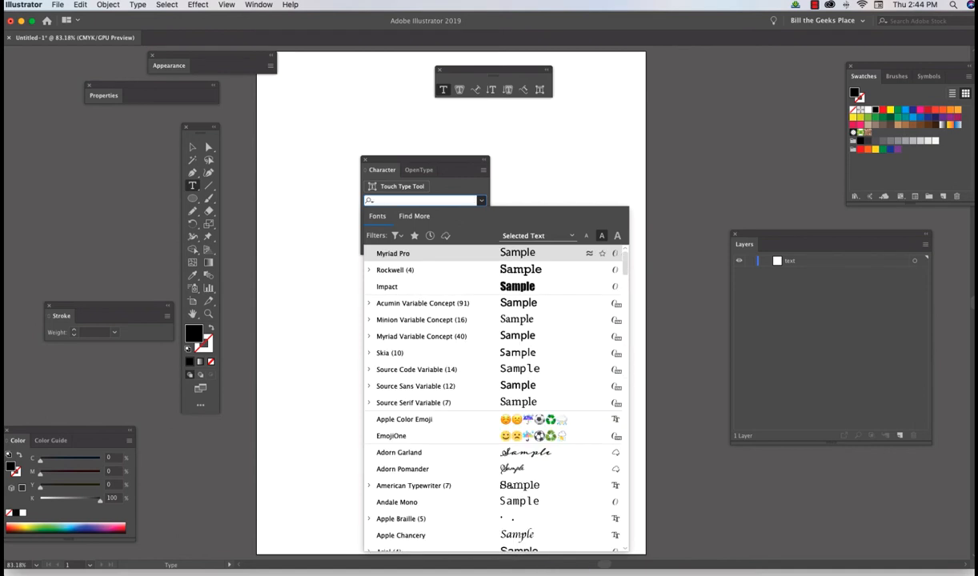
text(Im)
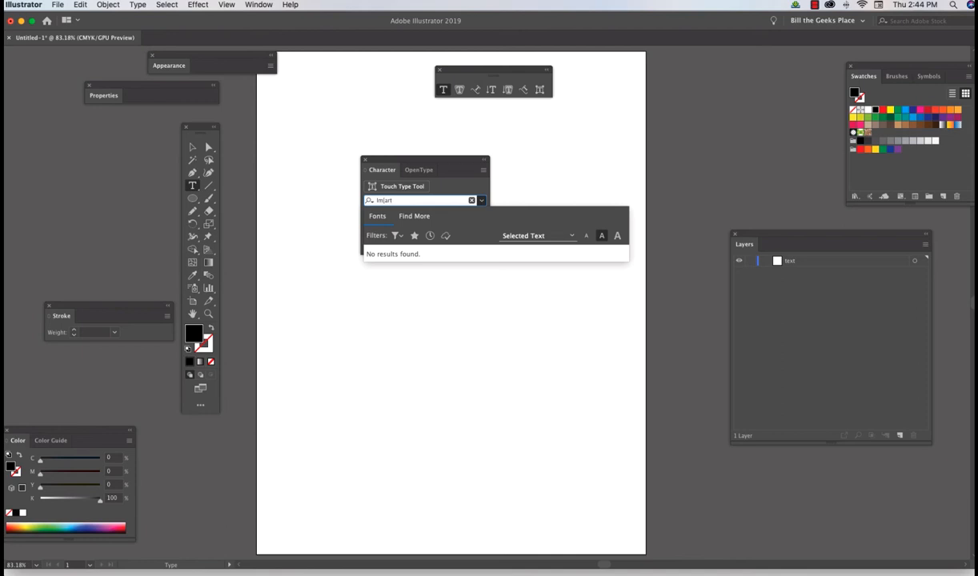
text(p)
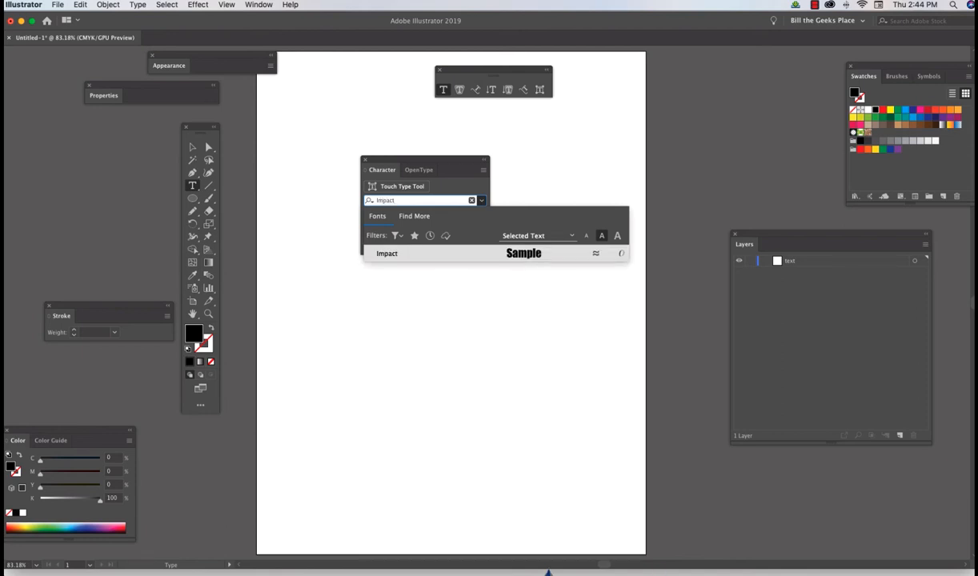
click(529, 256)
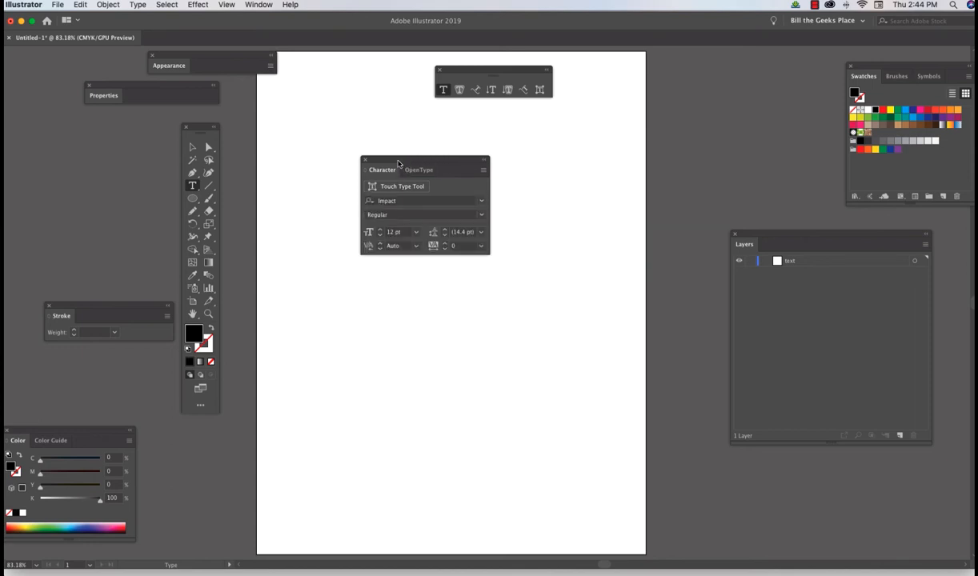
drag(398, 163, 717, 74)
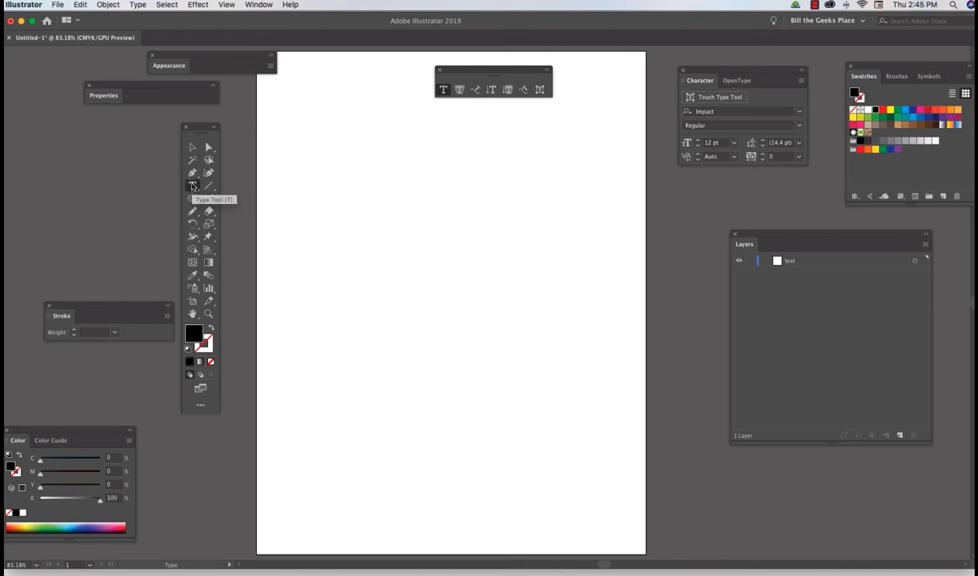
Add a capital letter G as point type, scale it up to about 416 pt and centre it on the artboard
click(323, 202)
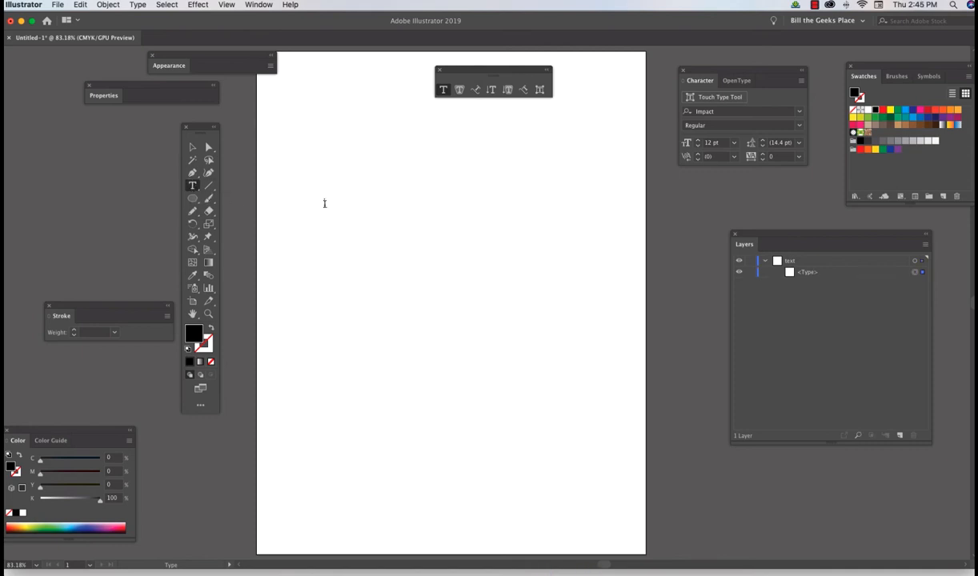
text(G)
click(193, 148)
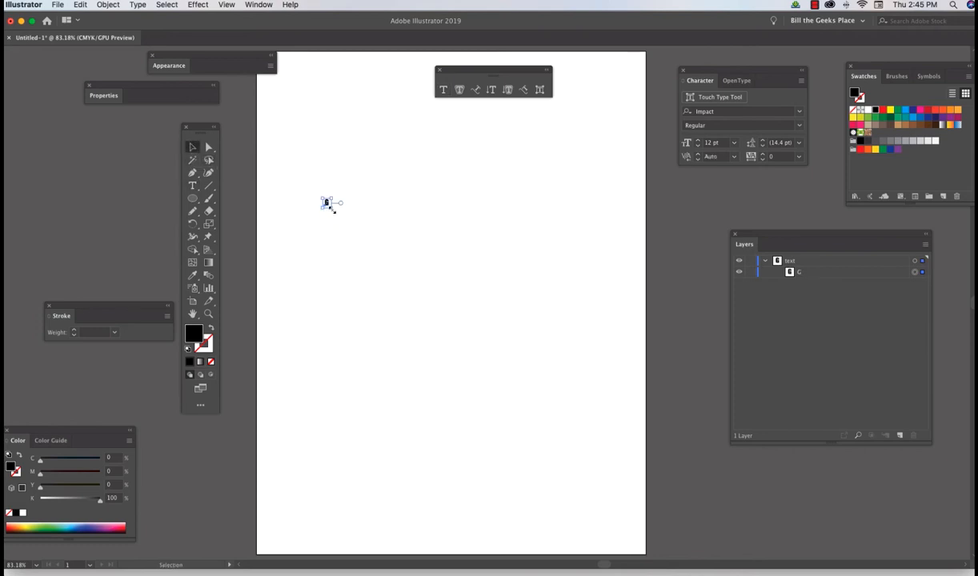
drag(332, 206, 662, 525)
drag(502, 371, 591, 310)
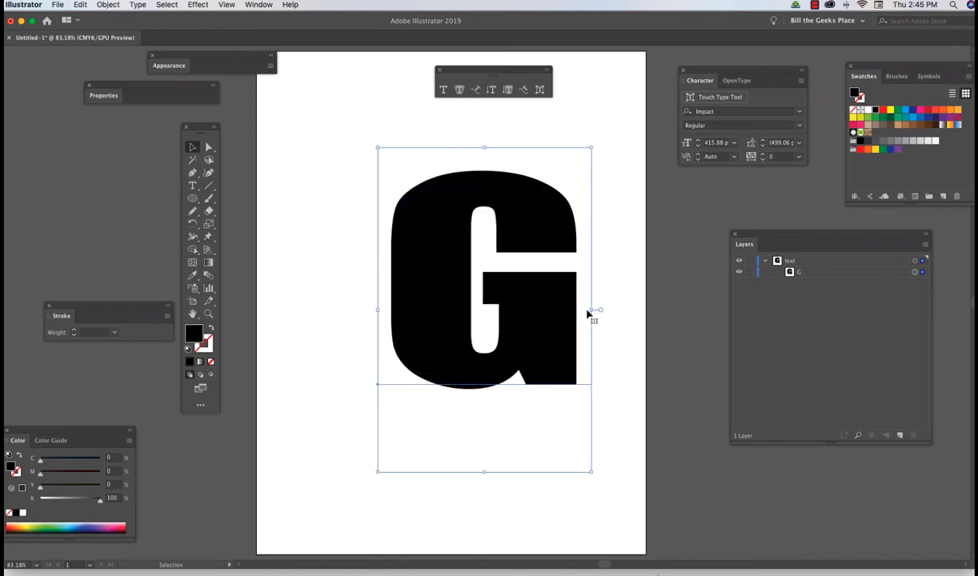
drag(541, 238, 518, 246)
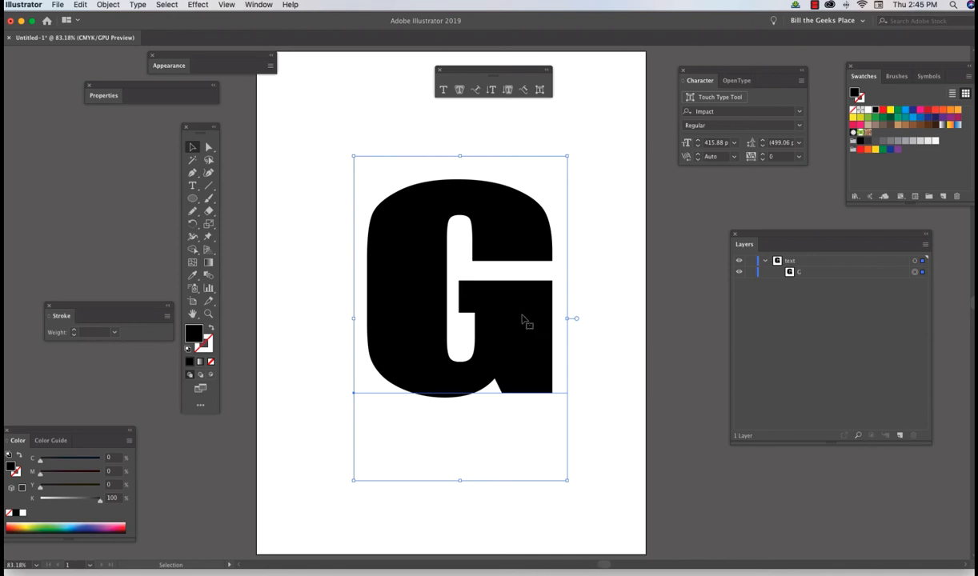
Convert the large letter G to outlines and ungroup the result
click(139, 6)
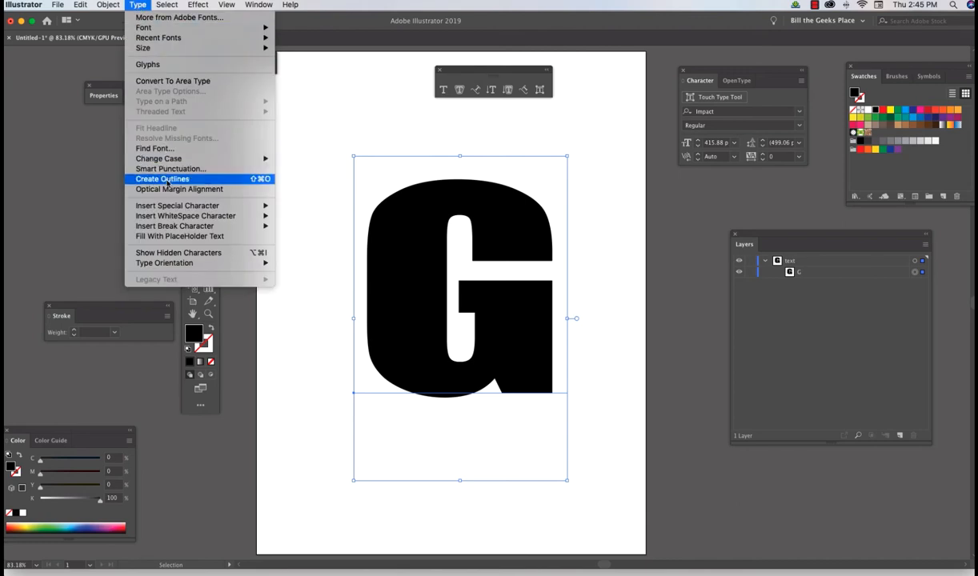
click(167, 179)
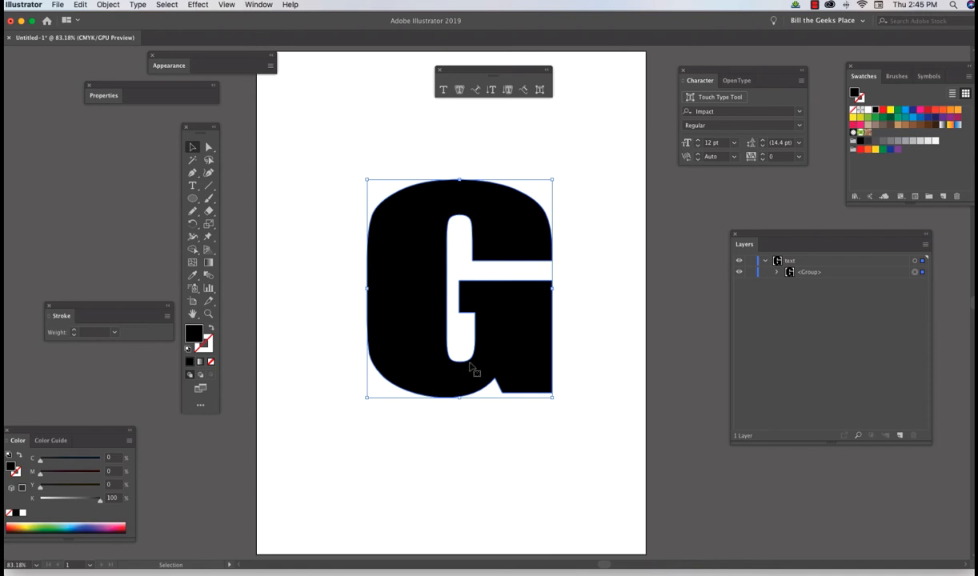
click(107, 5)
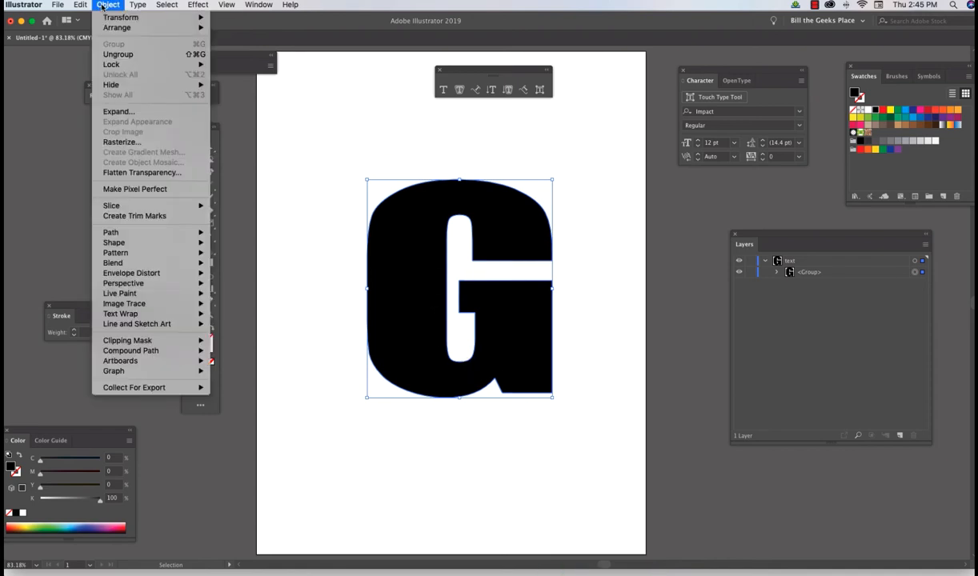
click(120, 55)
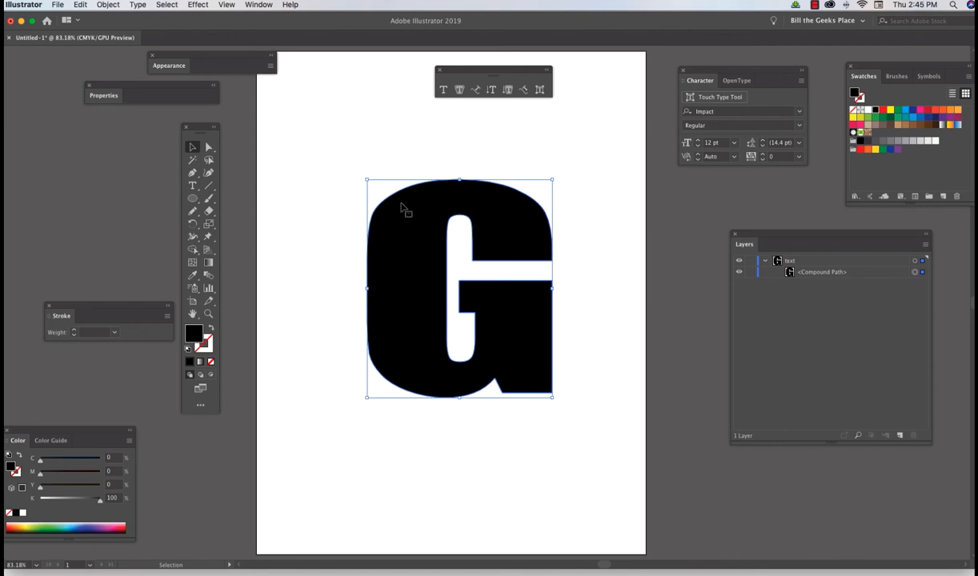
Swap the outlined G's fill and stroke so it has no fill and a 1 pt black stroke
click(116, 6)
click(116, 5)
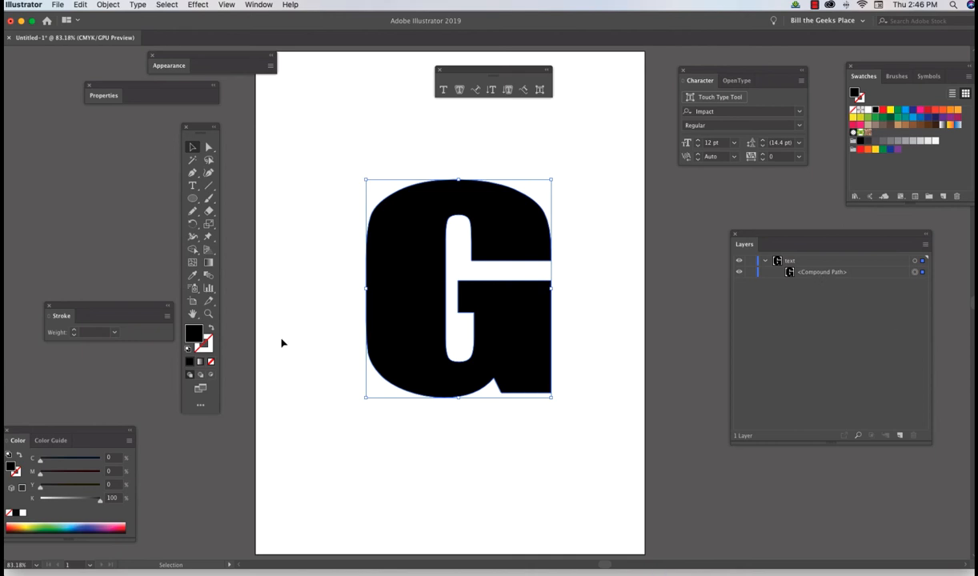
click(211, 332)
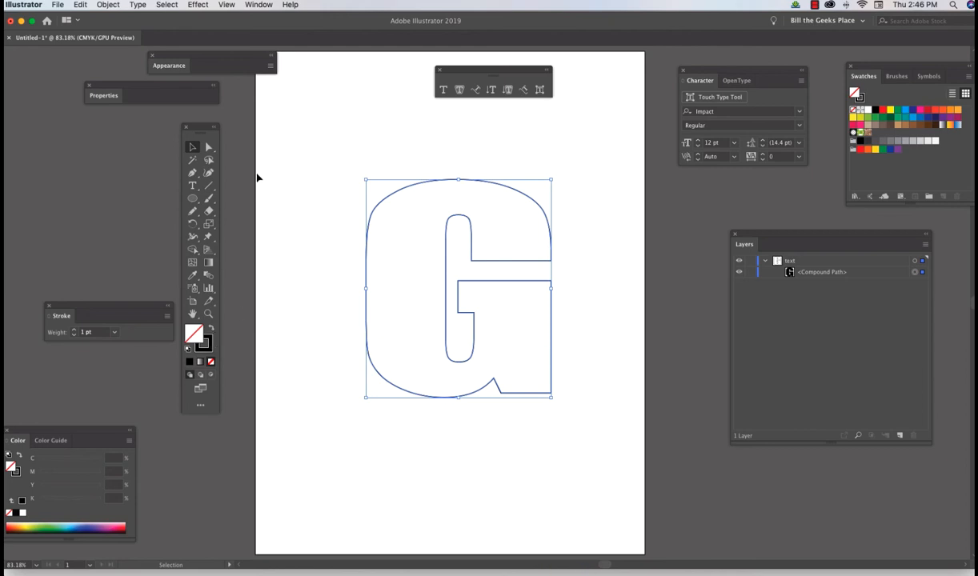
Try to turn the compound G path into an area type shape
click(459, 89)
drag(476, 72, 404, 93)
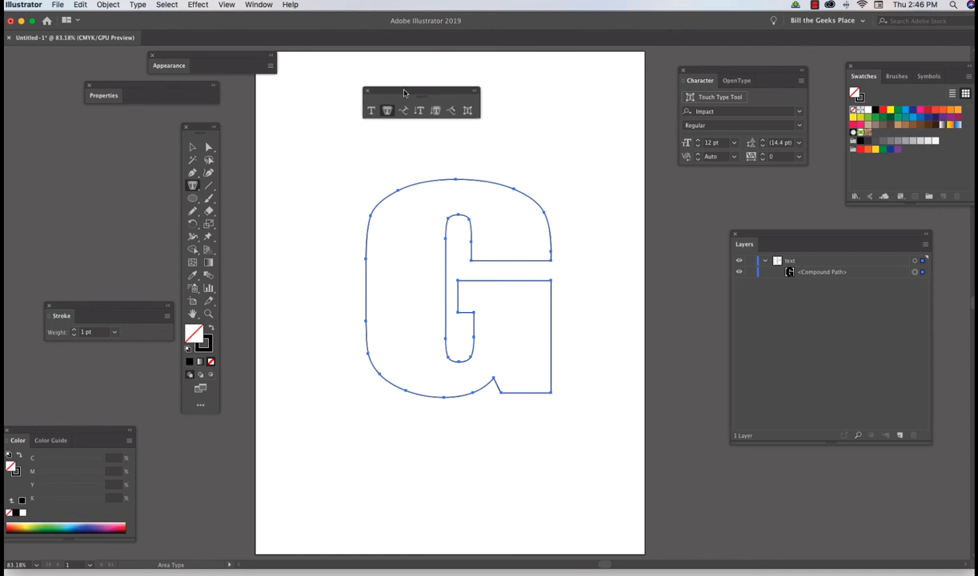
click(409, 195)
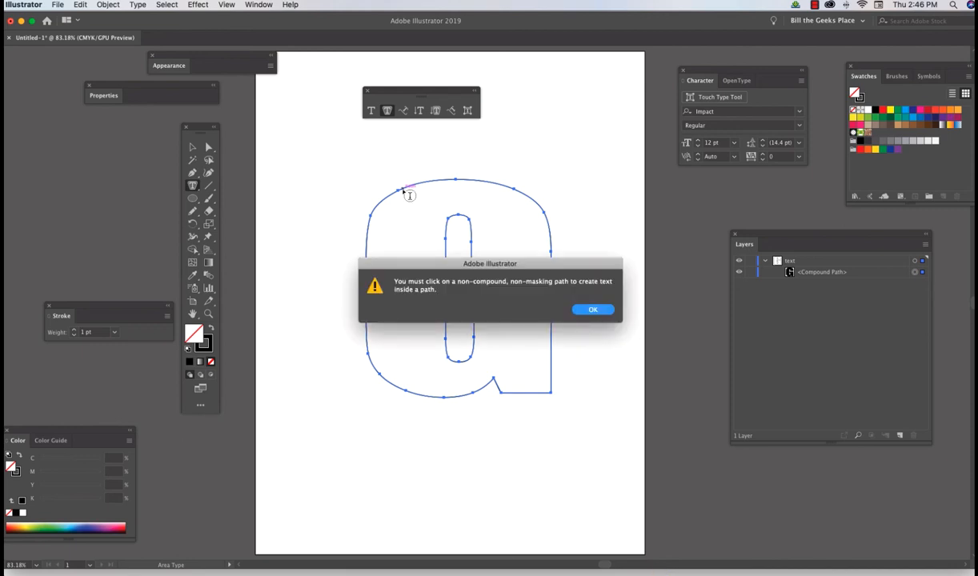
click(593, 310)
Release the compound path of the letter G into an ordinary path
click(819, 273)
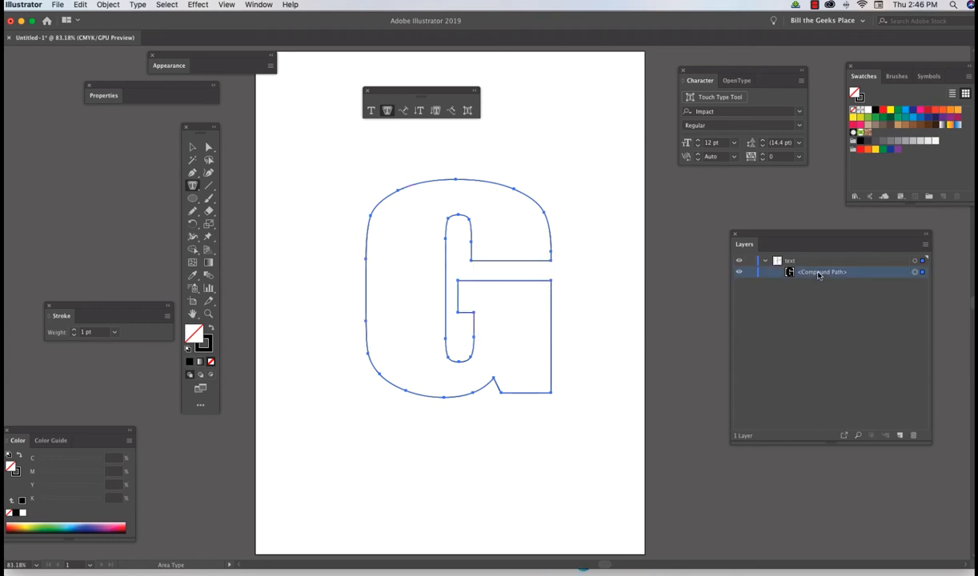
click(109, 5)
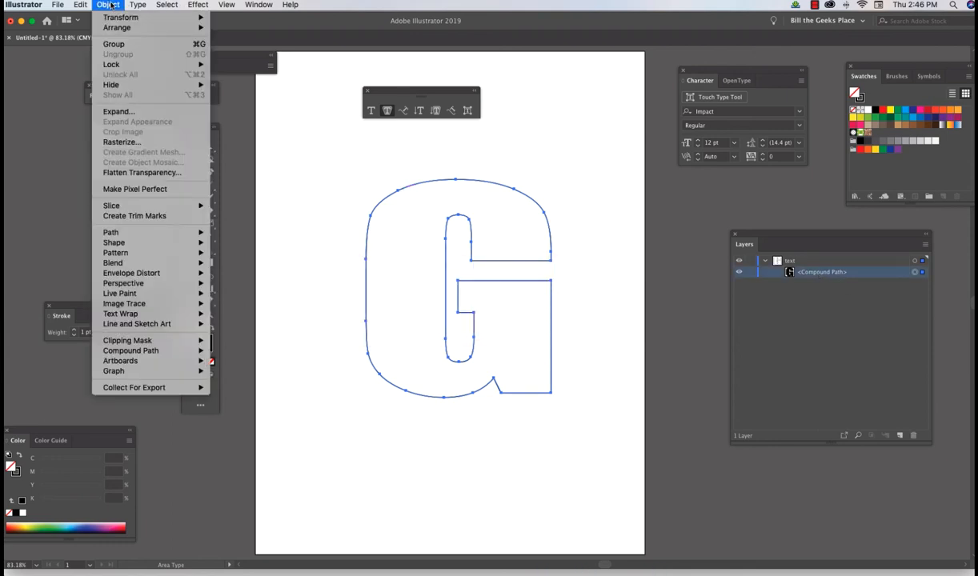
mouse_move(150, 356)
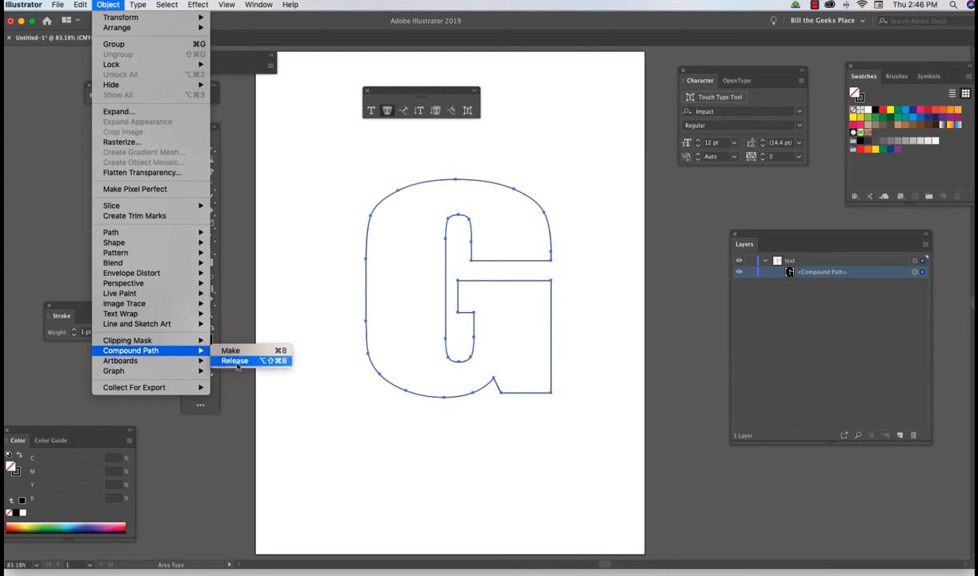
click(237, 363)
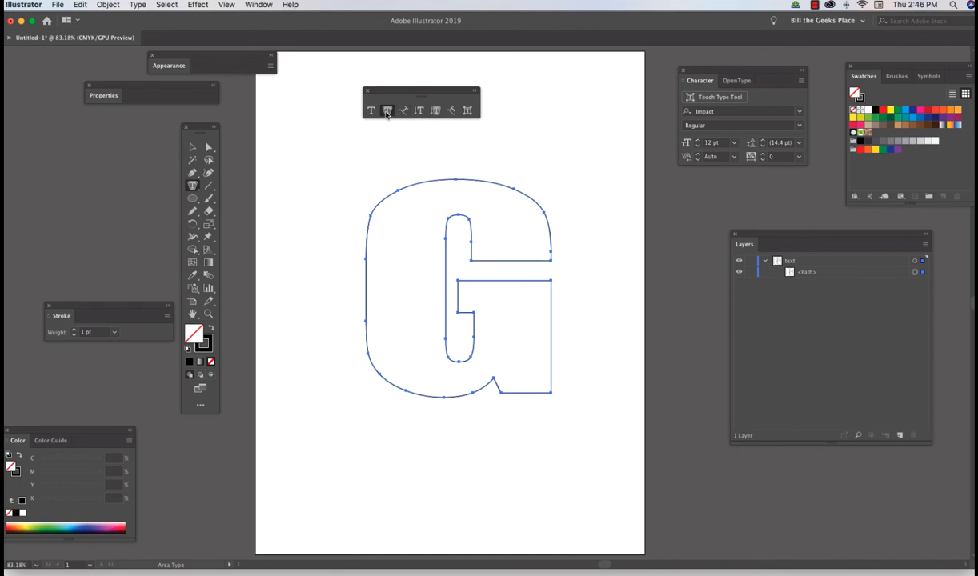
Turn the G path into an area type shape and paste the copied article inside it
click(411, 192)
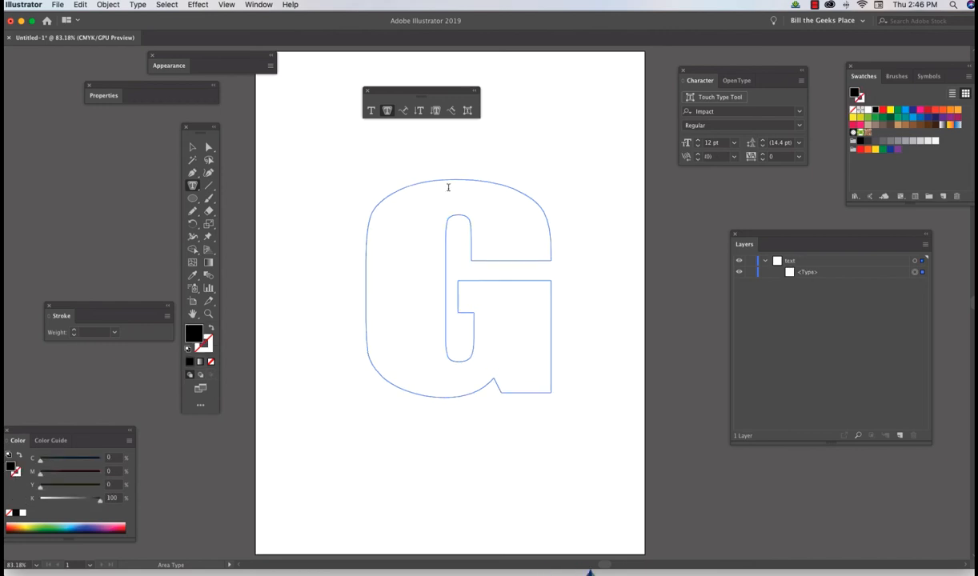
click(80, 6)
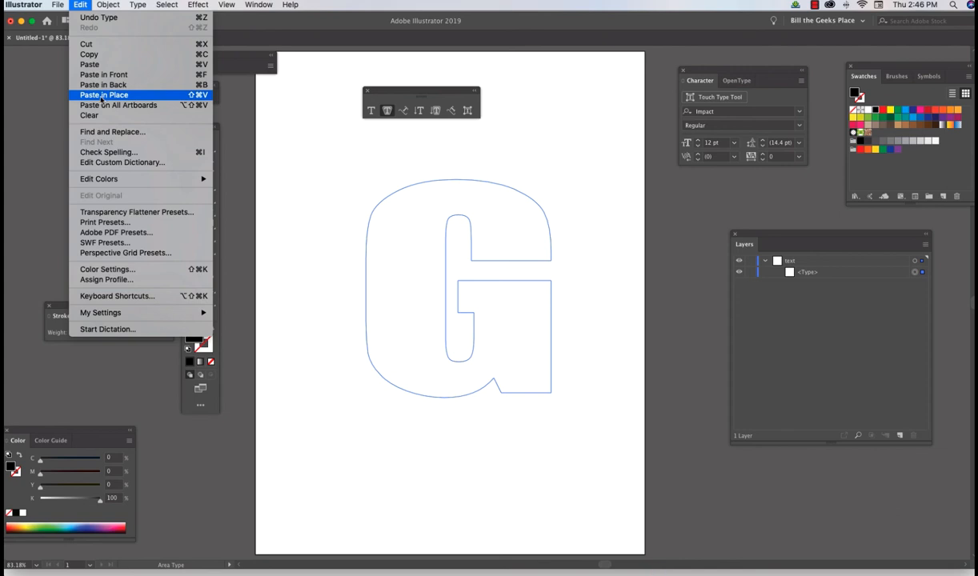
click(94, 67)
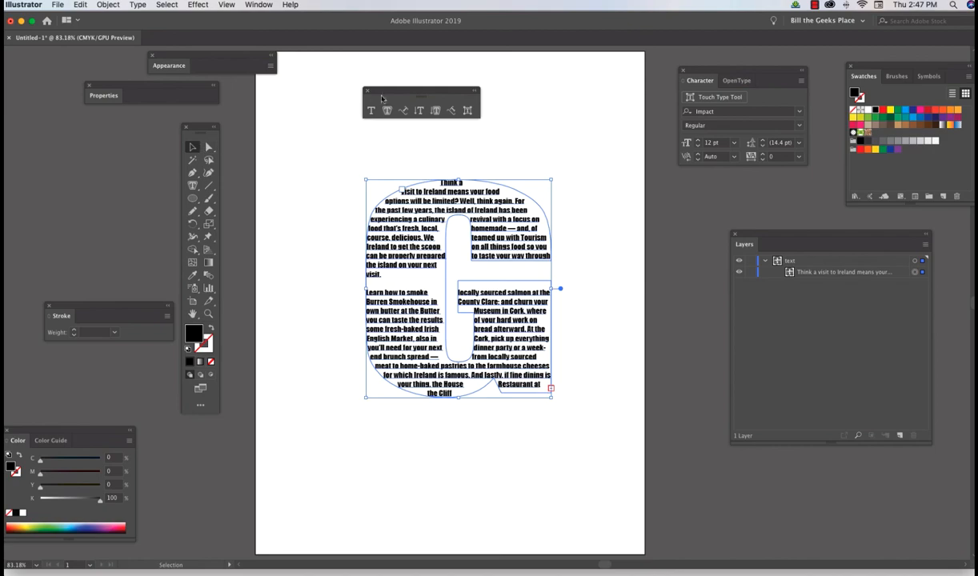
Move the text-filled G to the upper-left part of the artboard and deselect it
drag(383, 92, 646, 204)
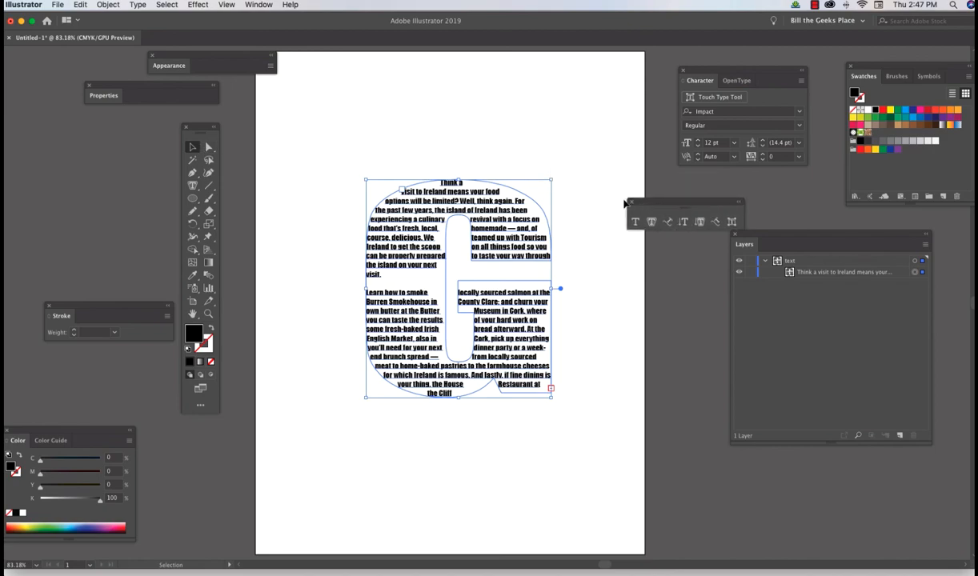
drag(505, 210, 417, 106)
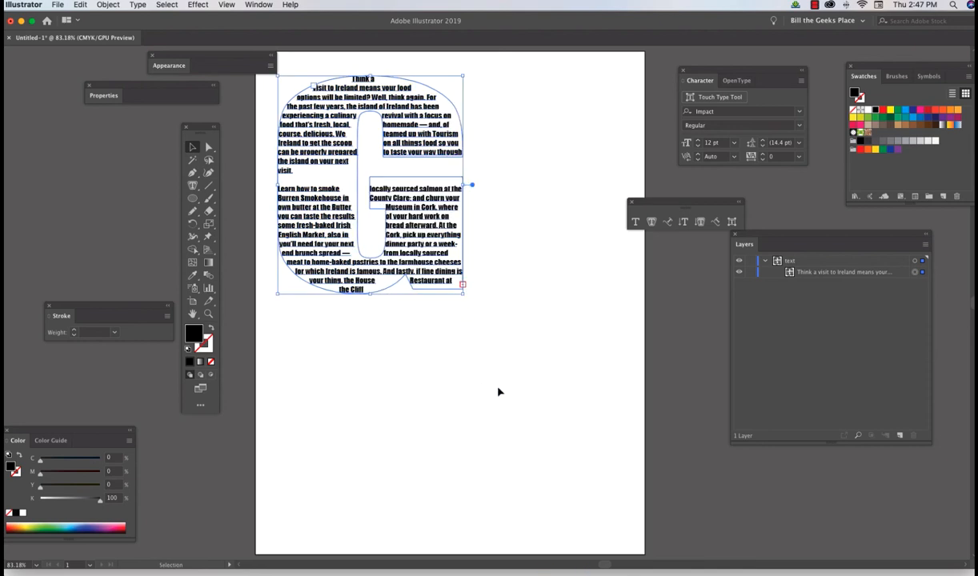
click(573, 408)
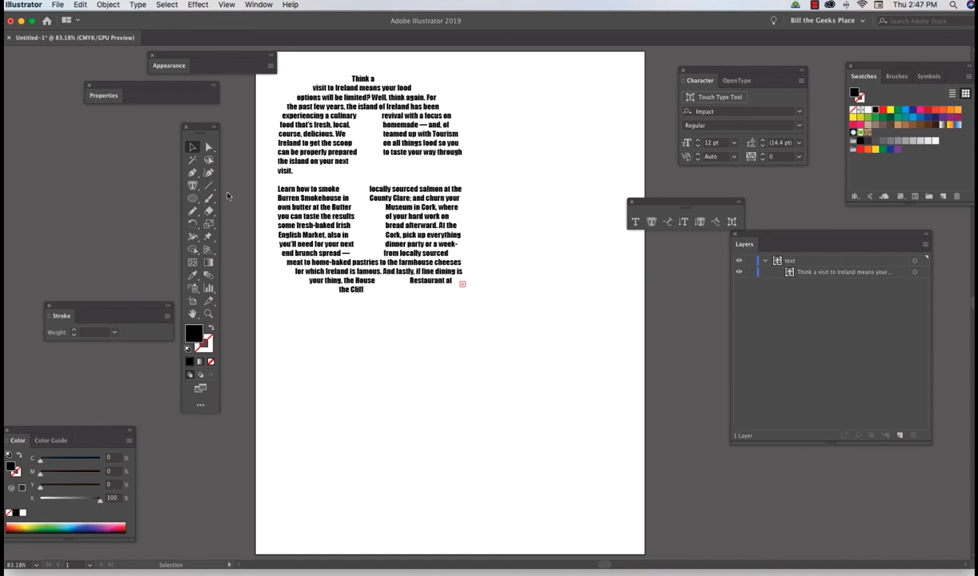
Draw a closed spaceship outline with the Pen tool below the G, with a pointed body about 310 pt long and a flared tail
click(192, 173)
click(502, 356)
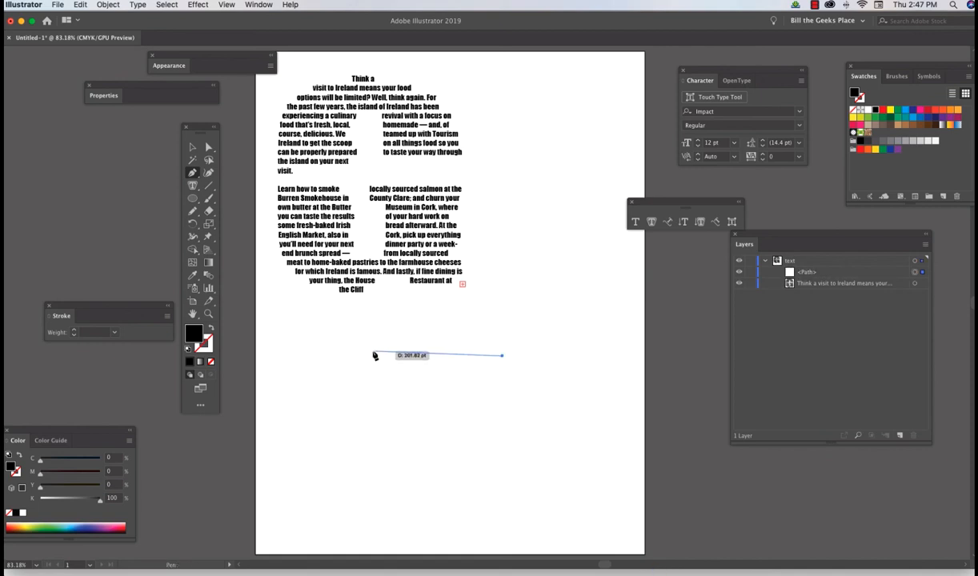
click(304, 346)
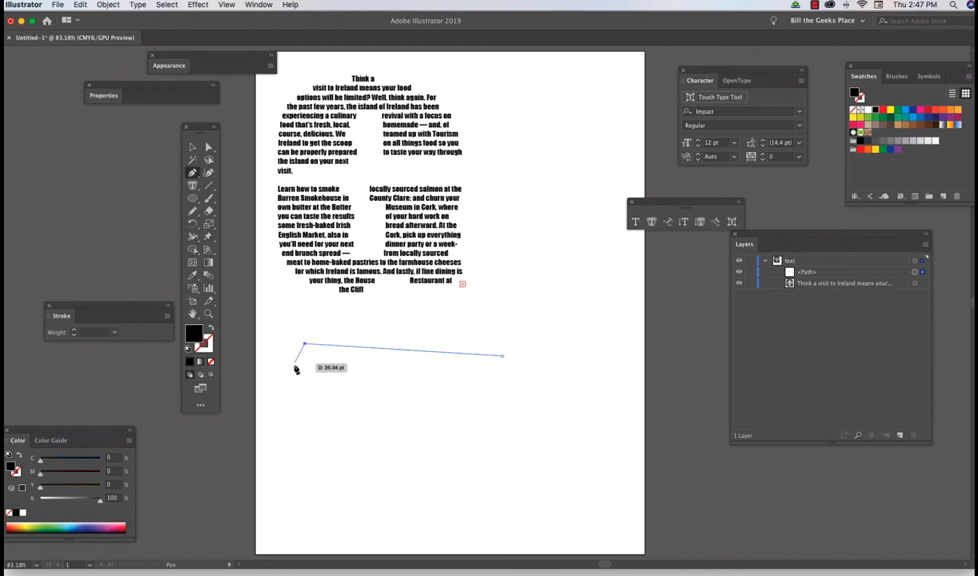
click(295, 365)
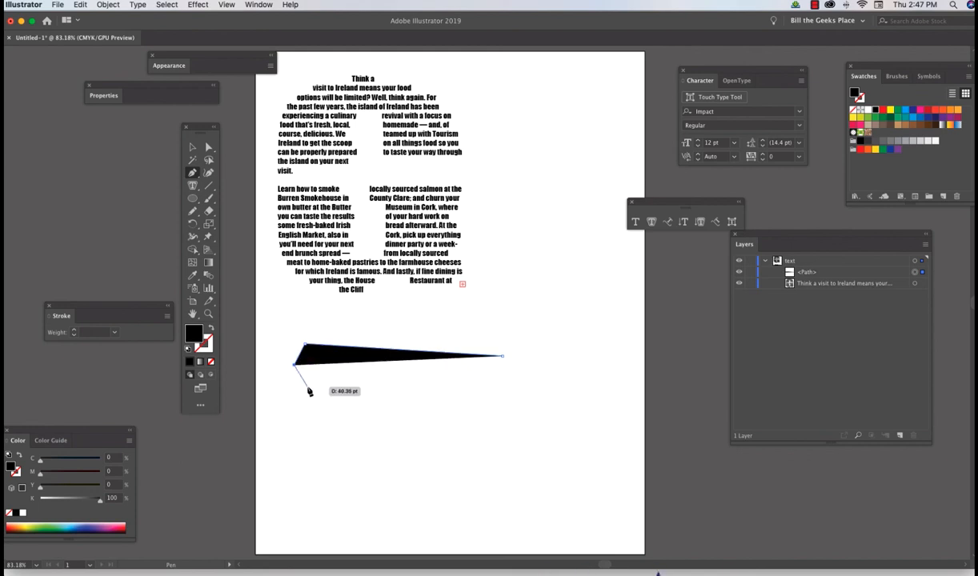
click(306, 388)
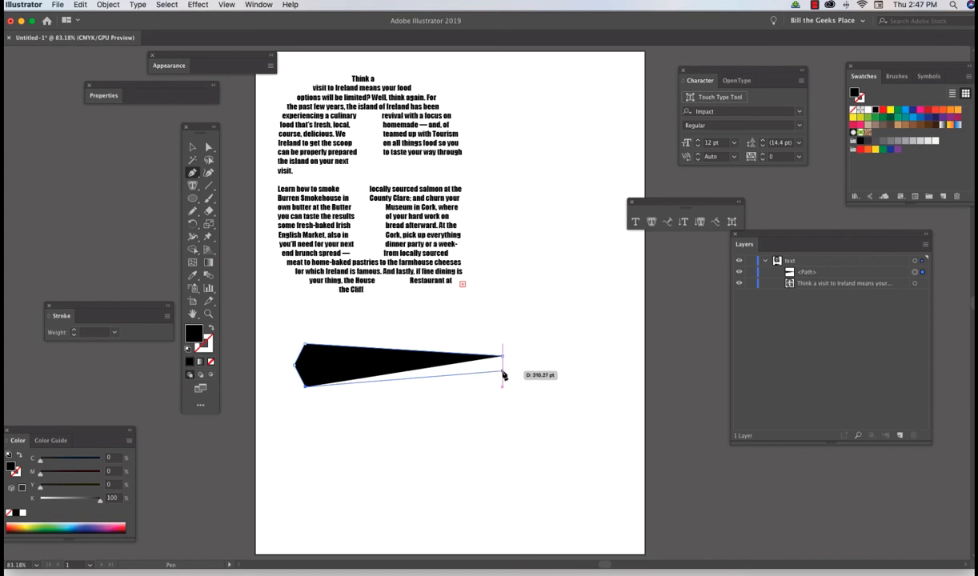
click(503, 372)
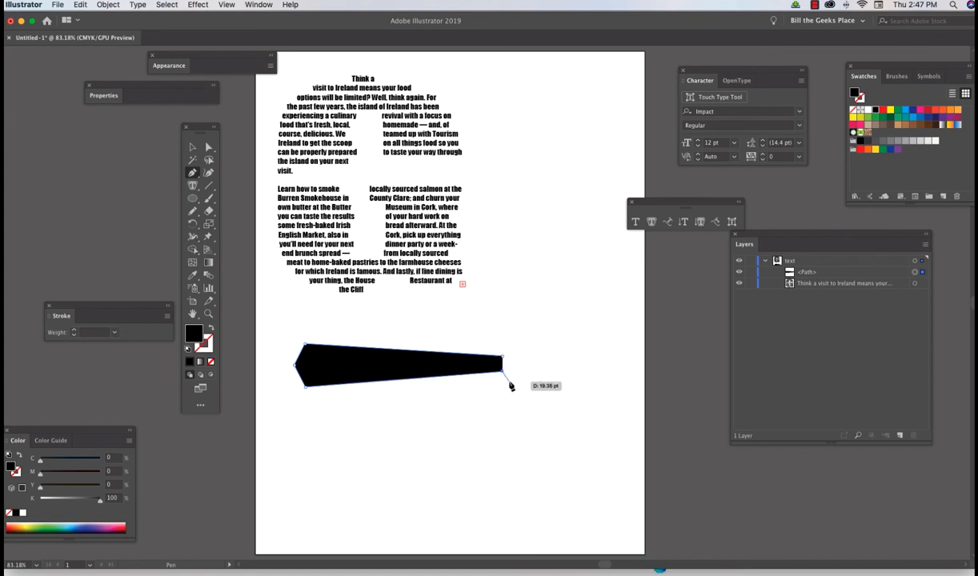
click(510, 382)
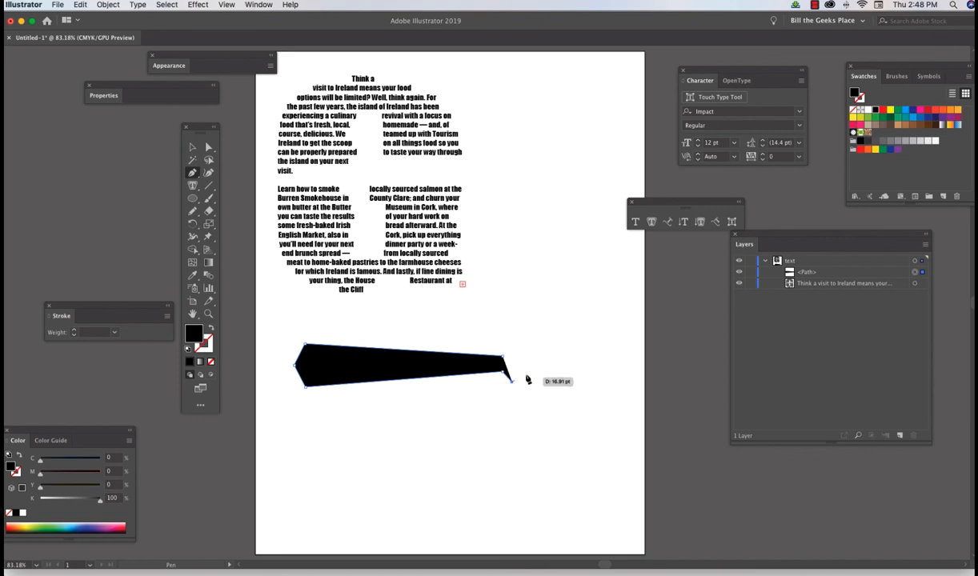
click(529, 361)
click(513, 333)
click(504, 360)
Detach the pen tool group as a floating toolbar beside the artboard's text
click(192, 173)
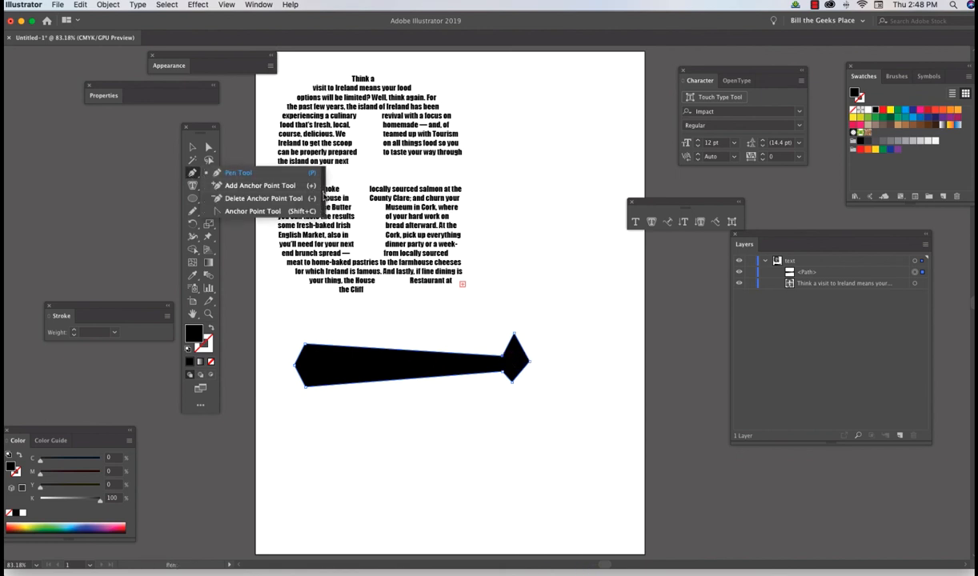
click(323, 194)
drag(231, 172, 606, 138)
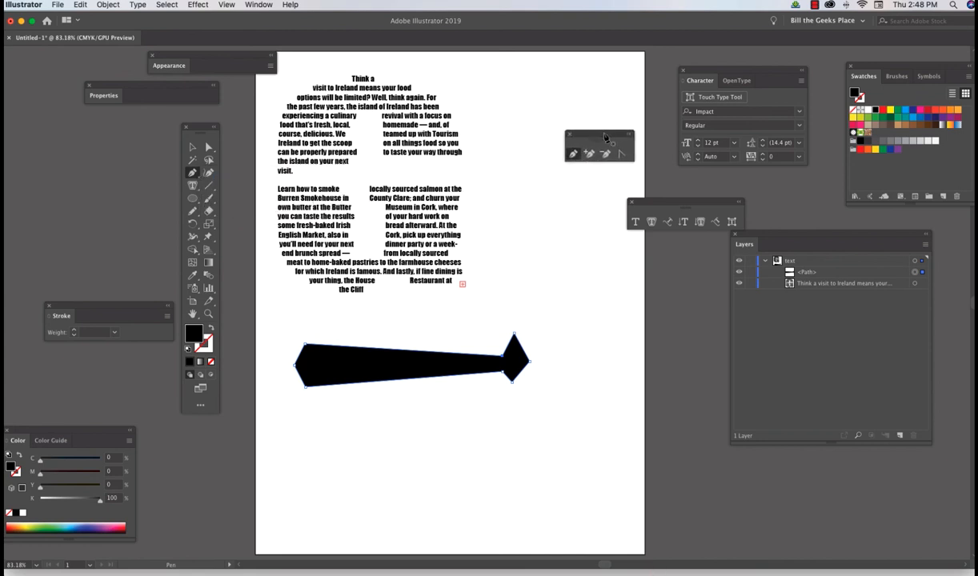
Round the spaceship's nose and rear end by converting their outermost anchors with the Anchor Point tool
click(621, 153)
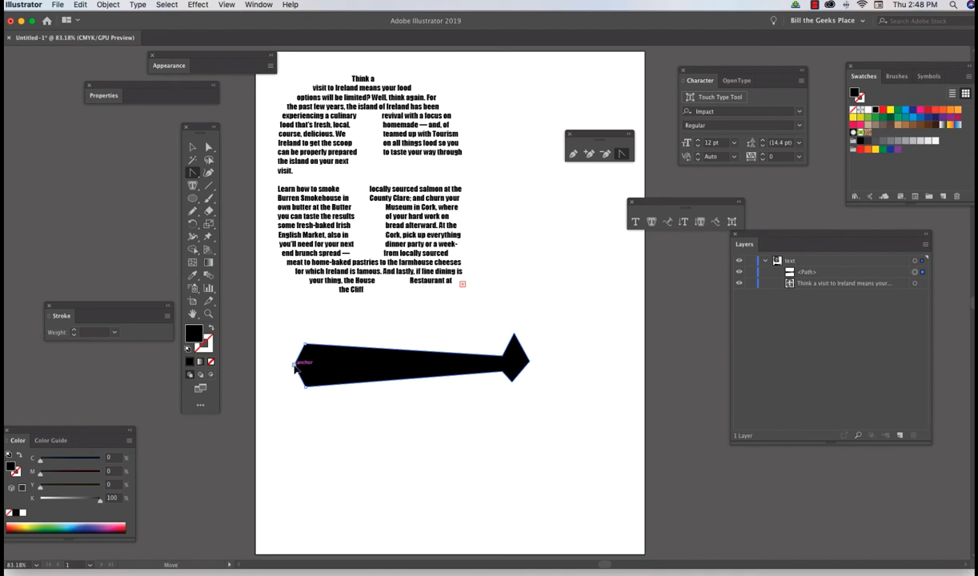
drag(294, 366, 308, 388)
mouse_move(529, 364)
mouse_down()
mouse_move(530, 373)
mouse_move(530, 344)
mouse_up()
Pull the tail's lower tip further down and convert it into a smooth curve
click(207, 146)
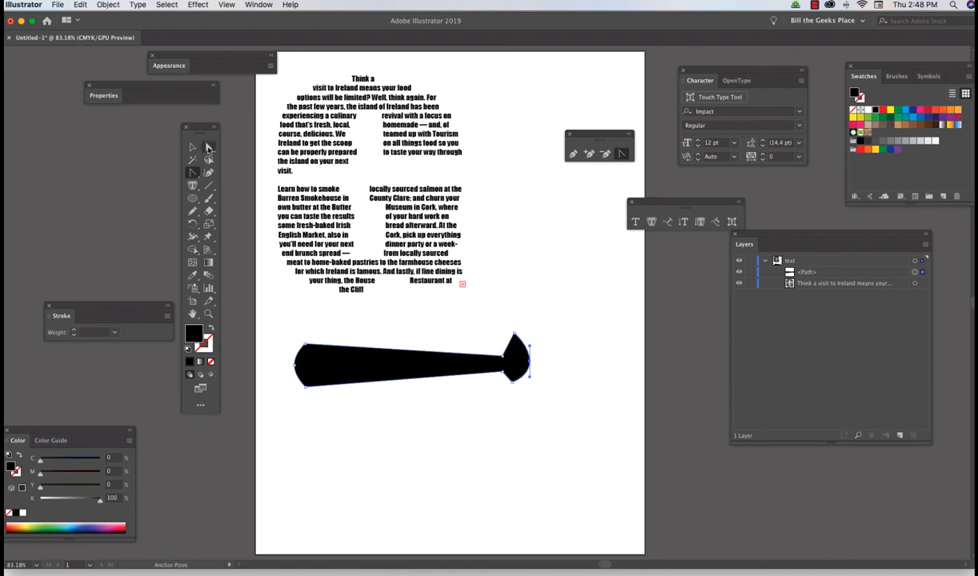
drag(512, 383, 517, 402)
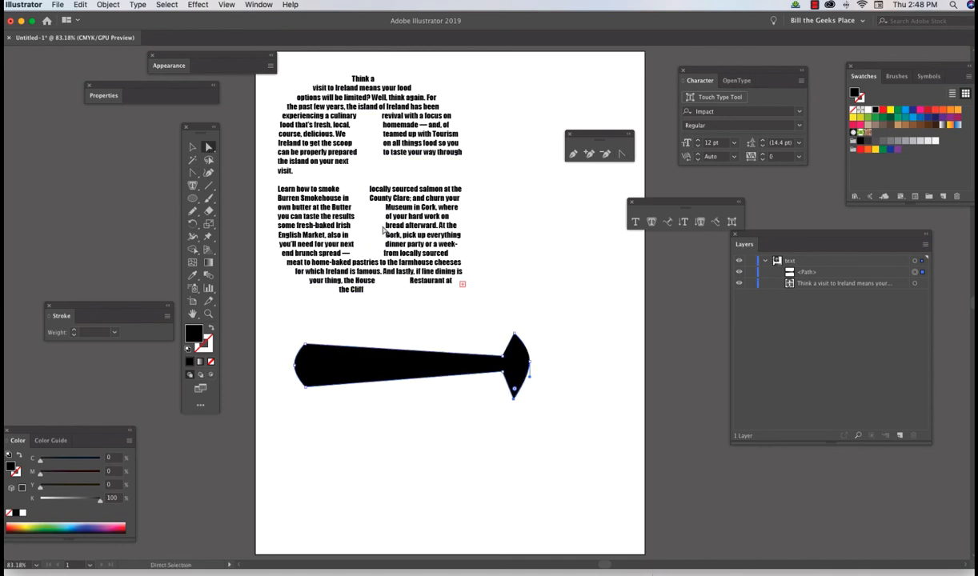
click(621, 153)
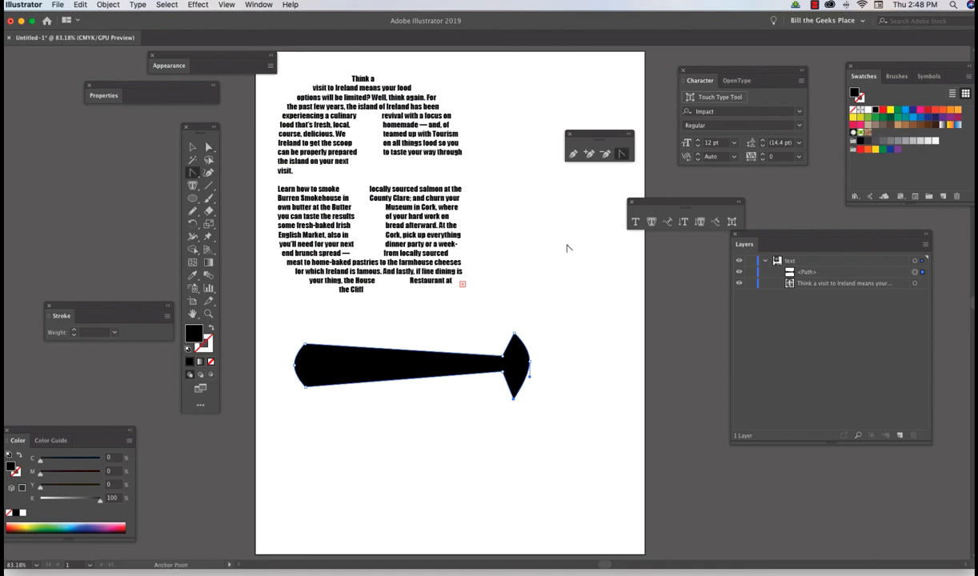
drag(513, 399, 526, 398)
Widen the neck between the spaceship's body and tail, and swap fill and stroke so only a black outline remains
click(208, 148)
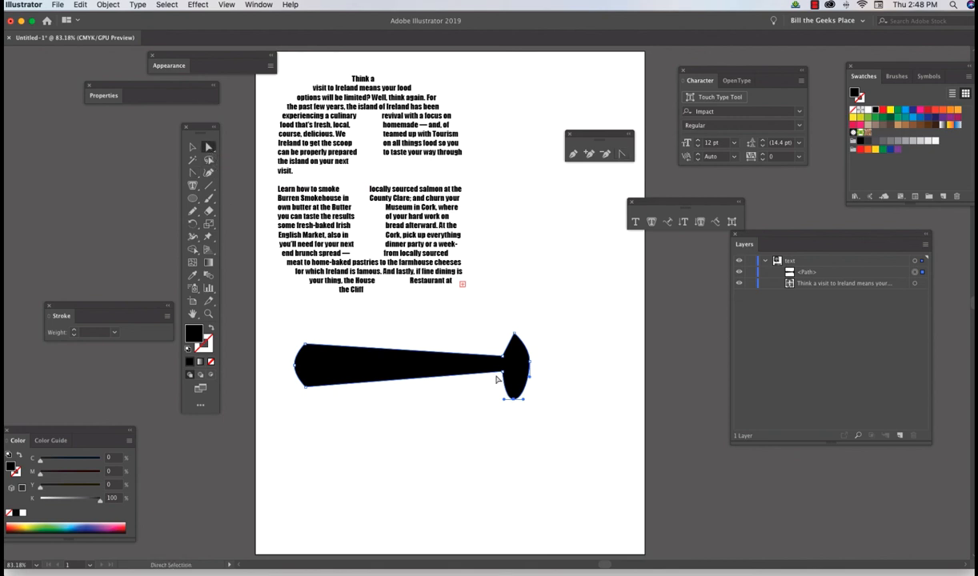
mouse_move(504, 373)
mouse_down()
mouse_move(497, 388)
mouse_move(509, 350)
mouse_move(498, 356)
mouse_up()
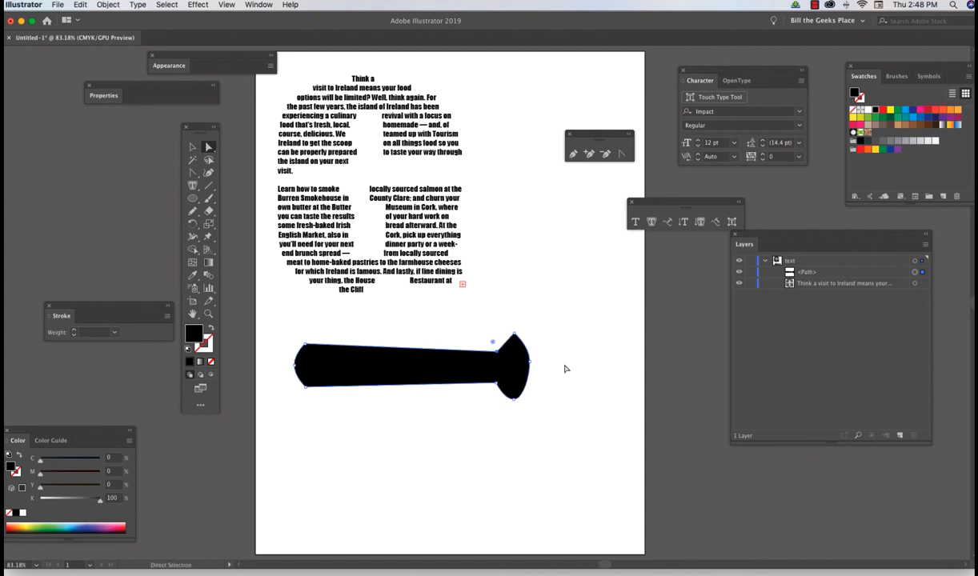
click(210, 329)
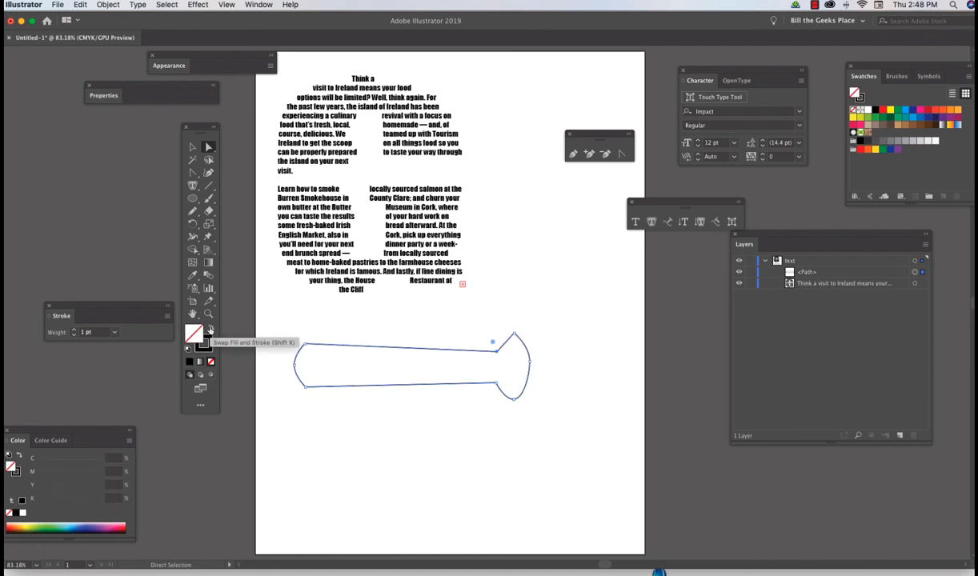
Add the point text SPACESHIP and place it just below the middle of the spaceship outline
click(192, 149)
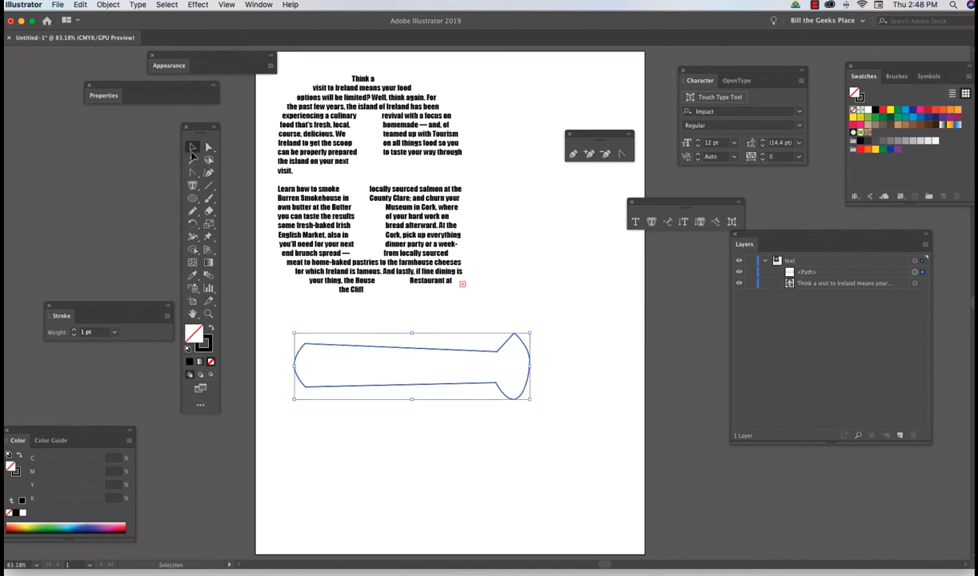
click(634, 223)
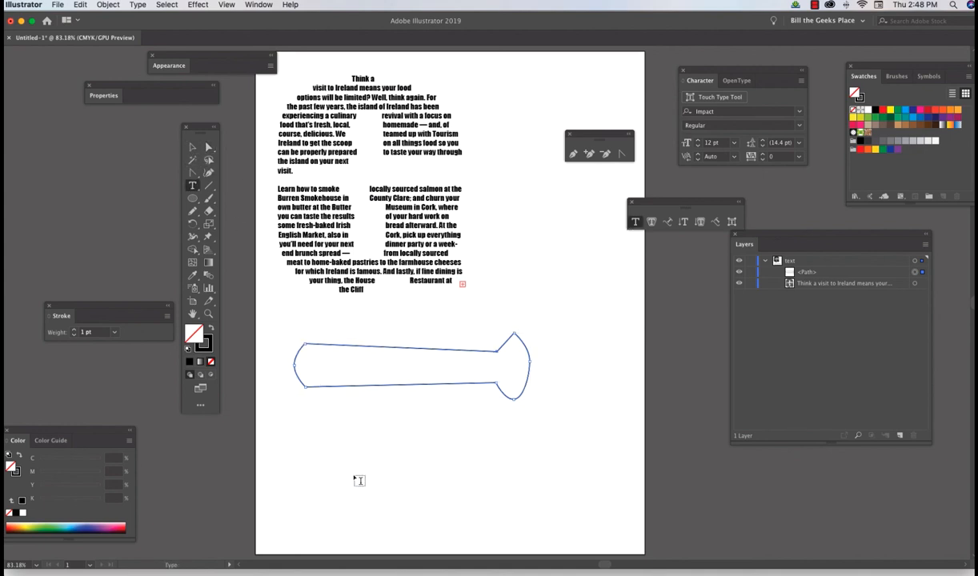
click(323, 436)
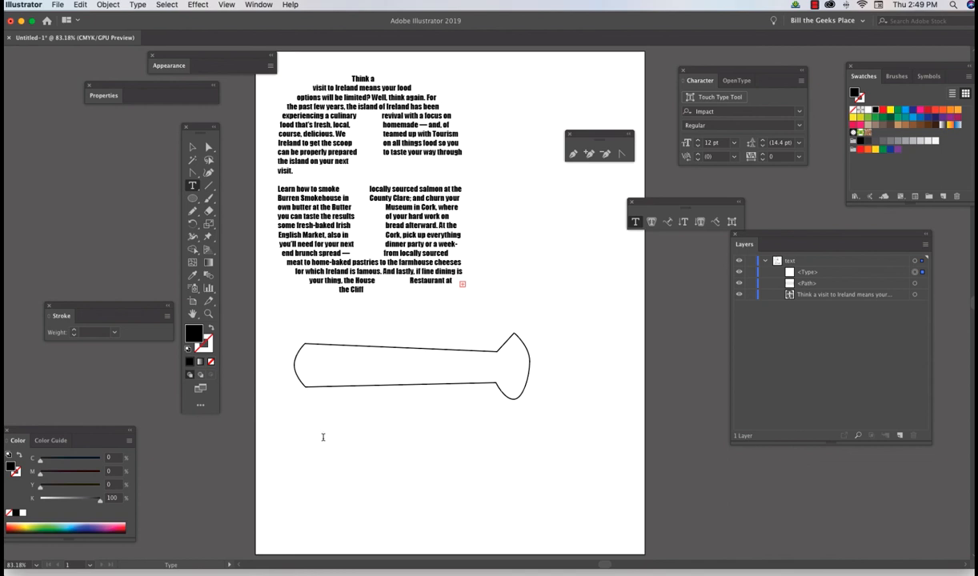
text(SPACESHIP)
click(192, 147)
drag(336, 432, 422, 405)
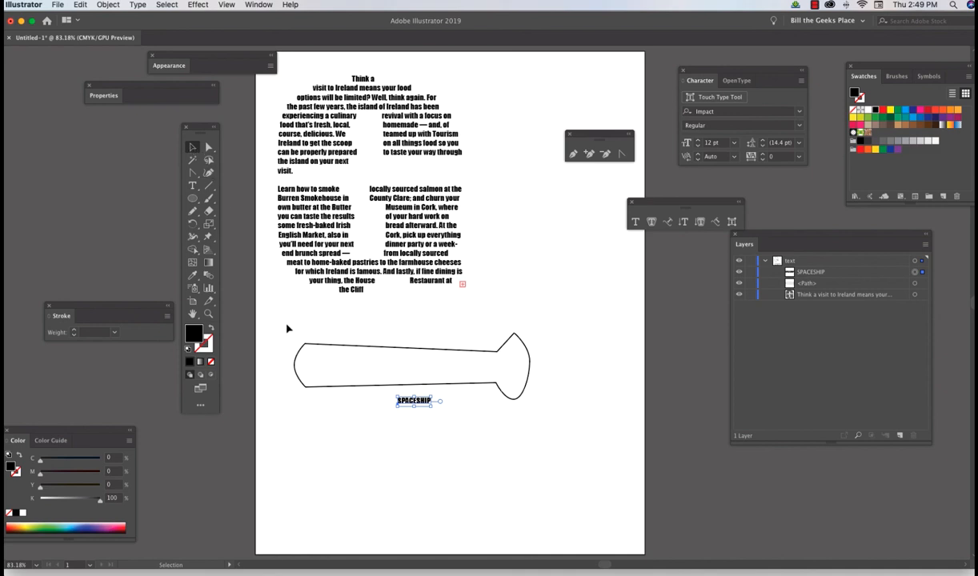
Select the outline and the SPACESHIP text, stack the path above the text, and apply Envelope Distort using the top object
drag(272, 314, 588, 433)
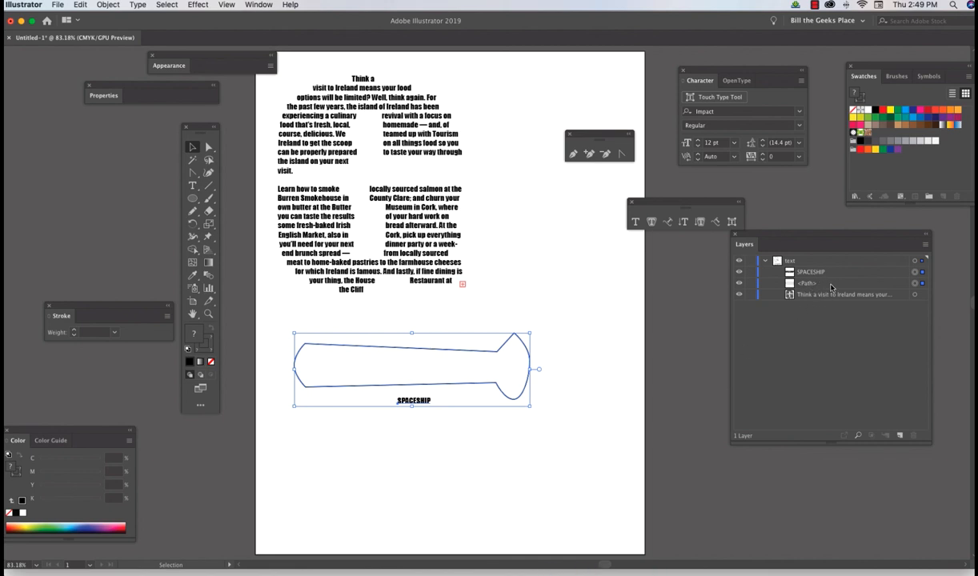
drag(831, 286, 831, 271)
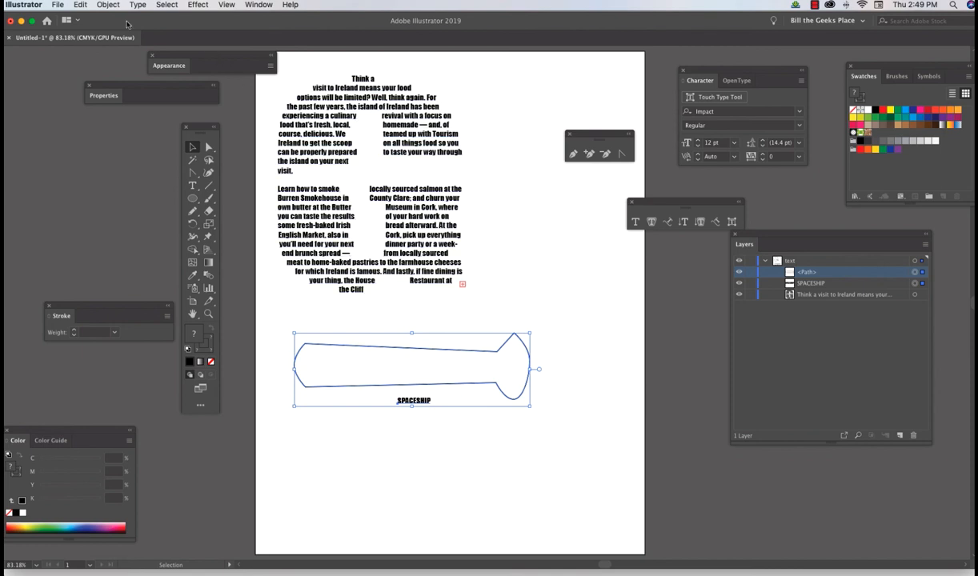
click(110, 5)
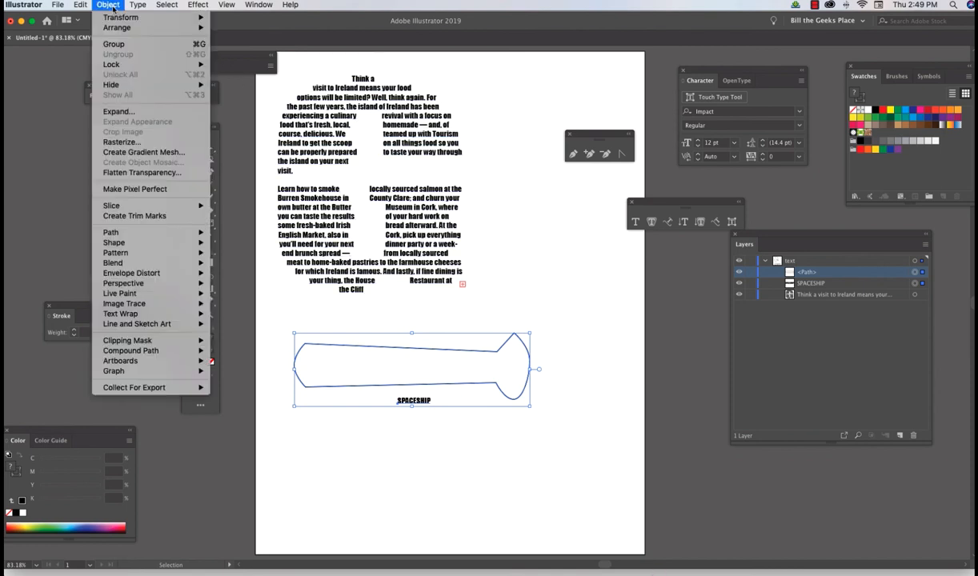
mouse_move(138, 278)
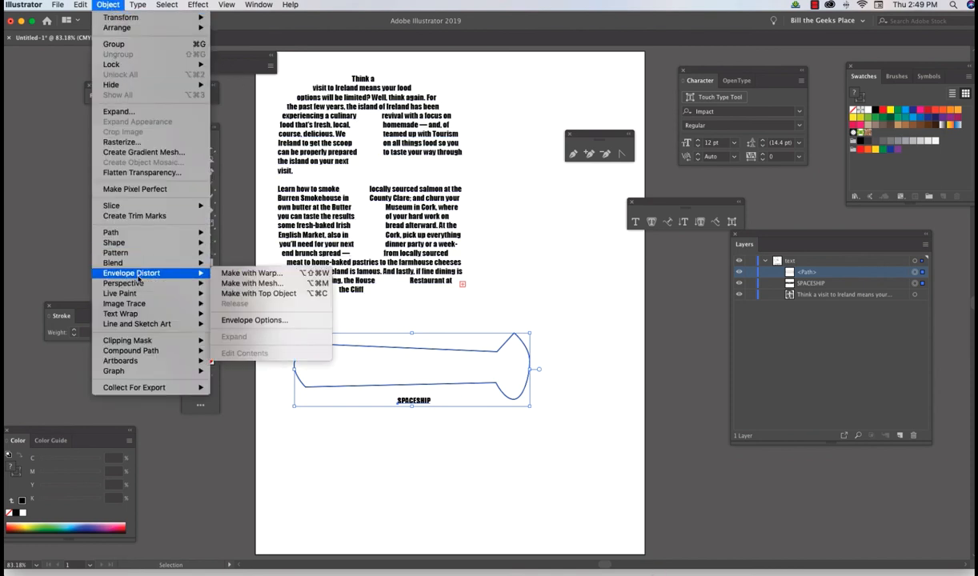
click(269, 295)
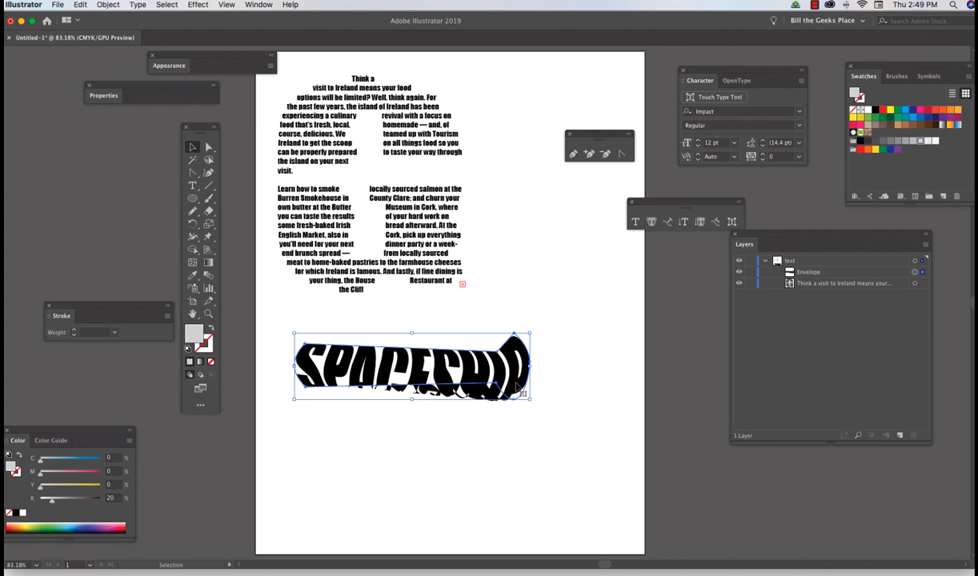
Move the SPACESHIP envelope down and to the right on the artboard
scroll(518, 389, left, 1)
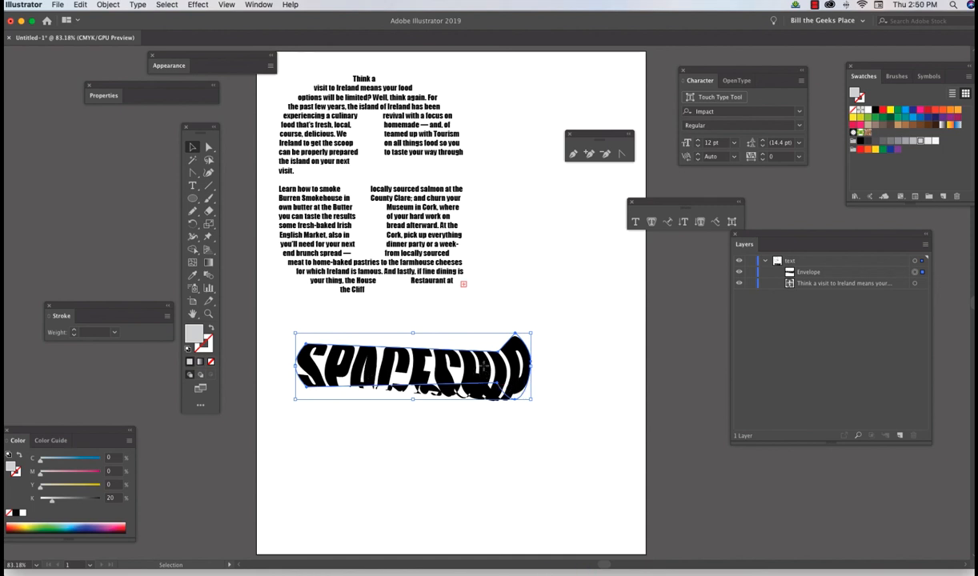
drag(484, 366, 542, 396)
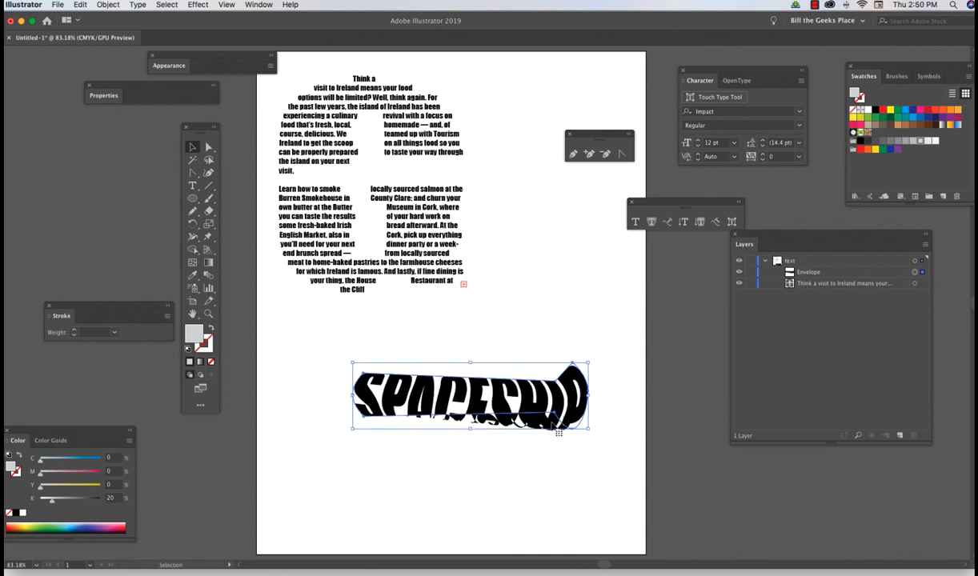
click(108, 5)
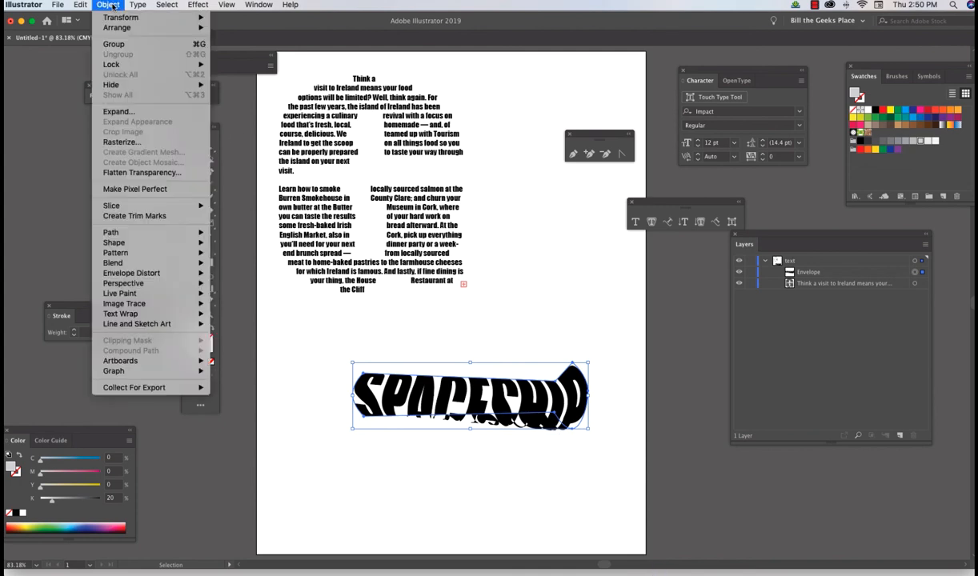
click(113, 6)
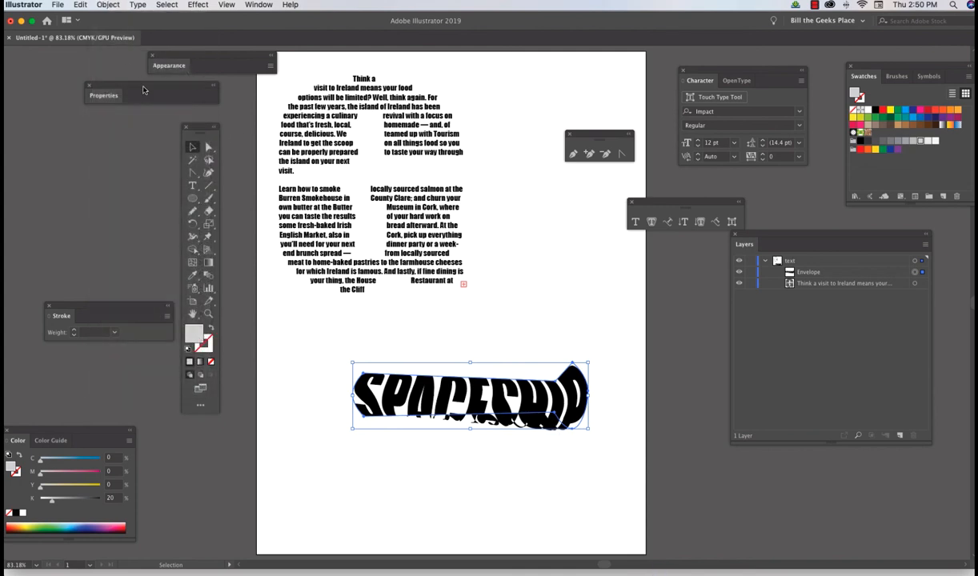
Adjust the envelope's lower neck anchor downward and its upper tail tip slightly inward with Direct Selection to even out the lettering
click(208, 147)
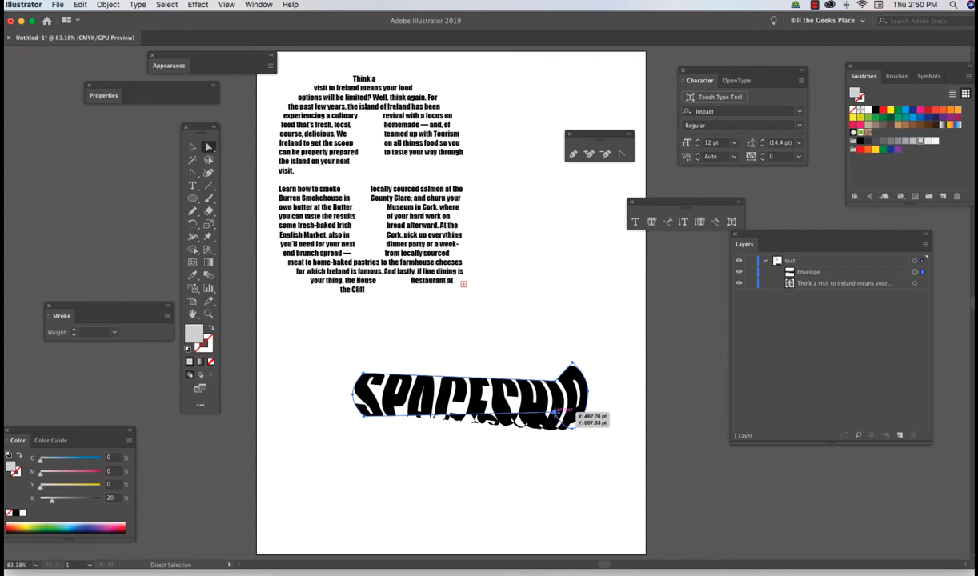
drag(555, 413, 554, 420)
scroll(609, 428, left, 1)
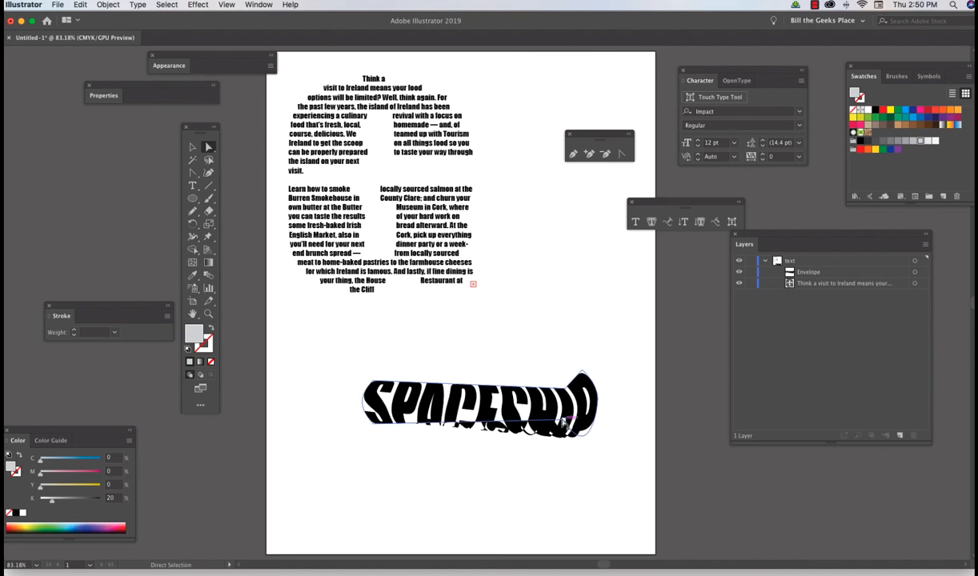
drag(566, 423, 565, 430)
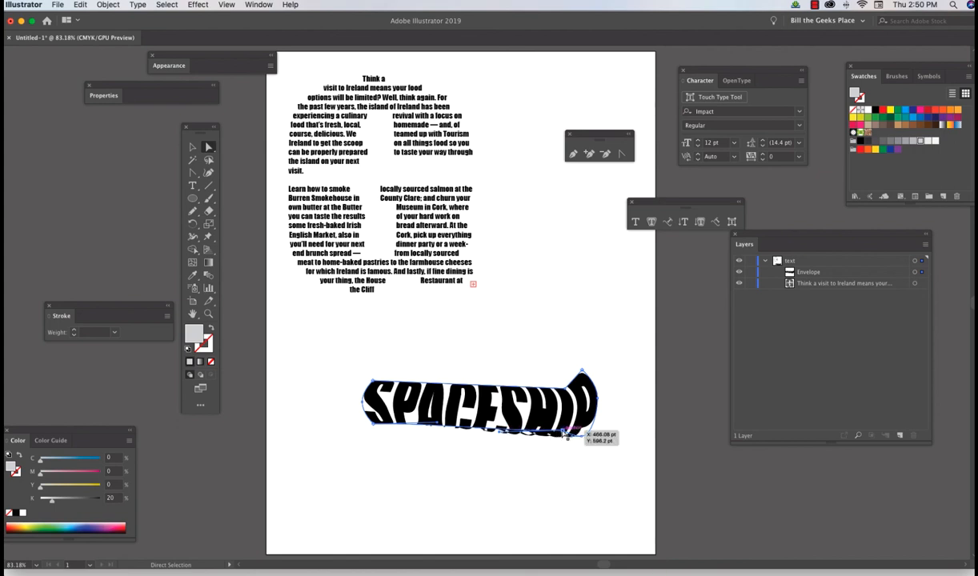
drag(564, 432, 561, 435)
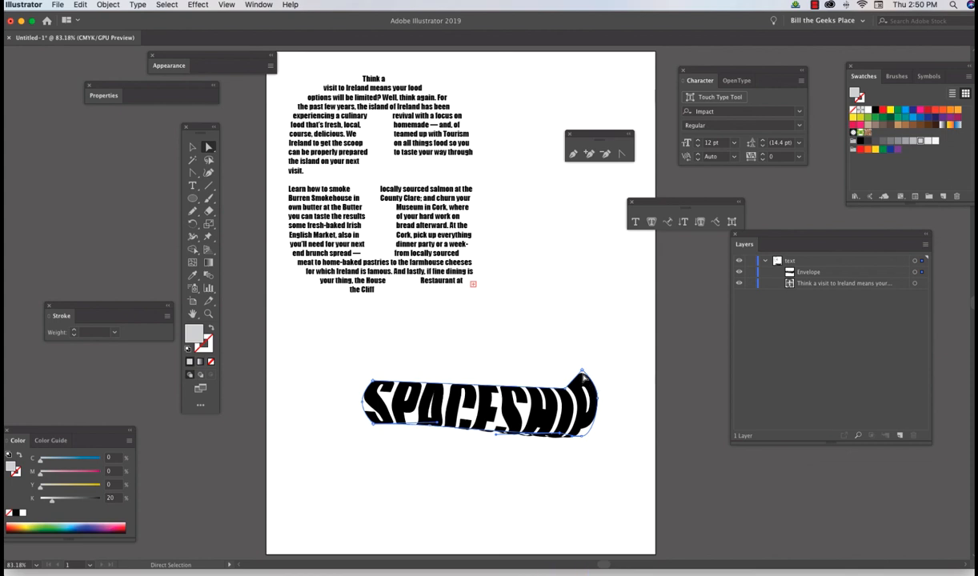
drag(583, 371, 583, 375)
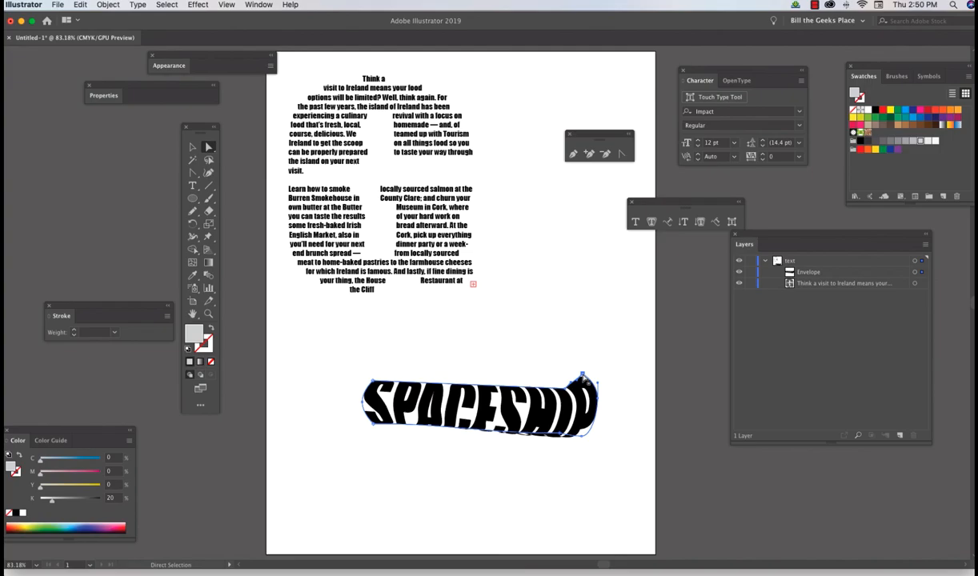